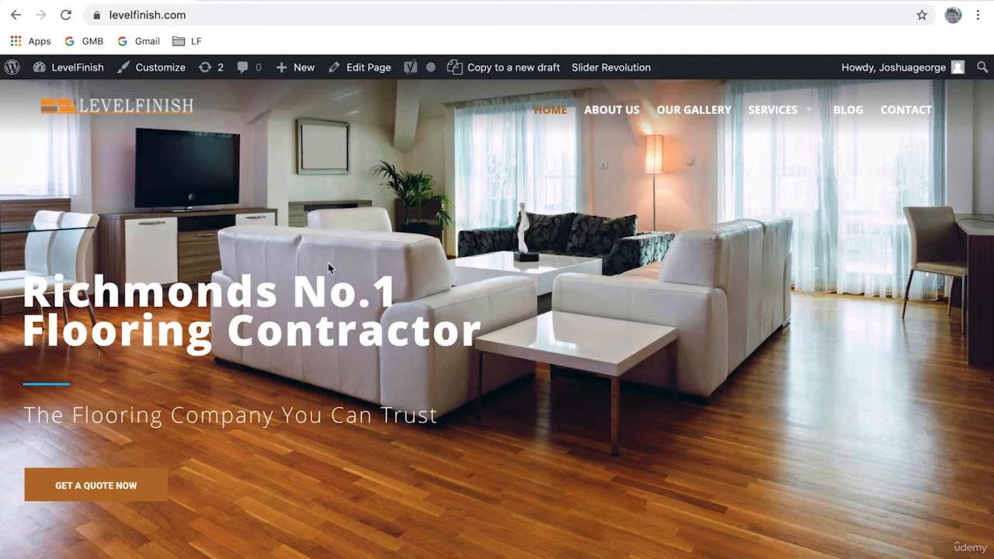
Step: Search Google for "google analytics sign up" and open the Google Analytics site from the results
click(298, 3)
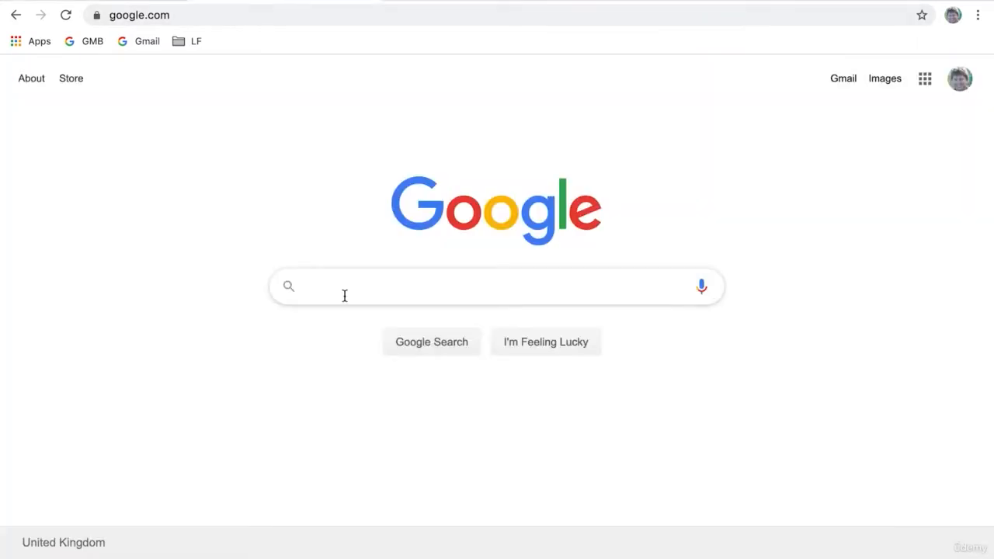
text(goog)
key(Down)
key(Return)
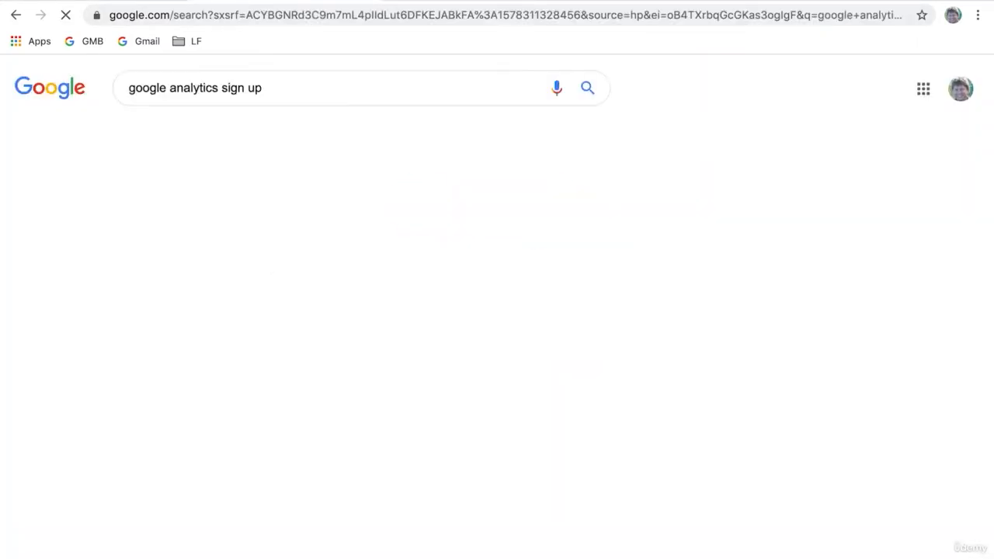
scroll(291, 530, down, 3)
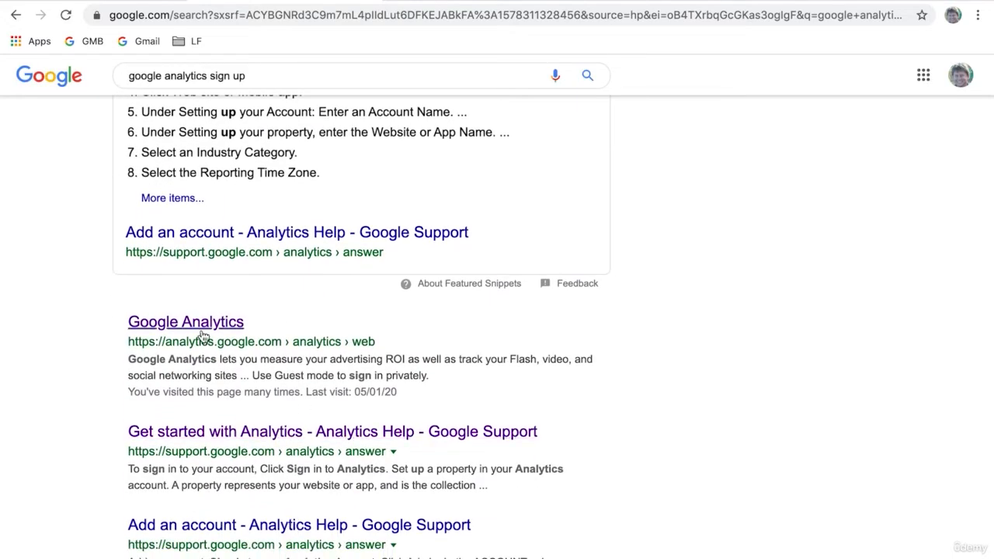
click(158, 326)
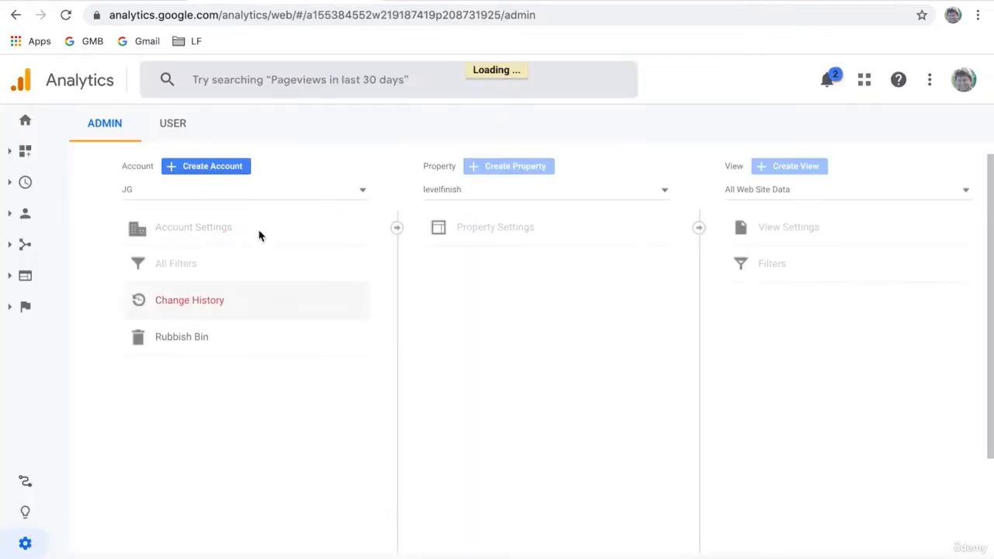
Step: Start creating a new Analytics account and set its account name to JG
click(226, 174)
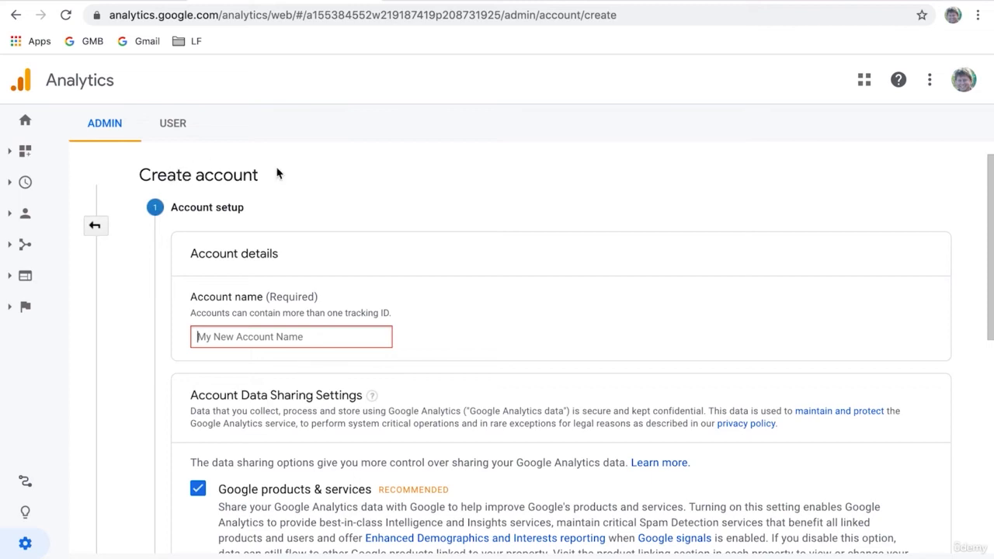
click(96, 227)
click(220, 167)
scroll(259, 301, down, 1)
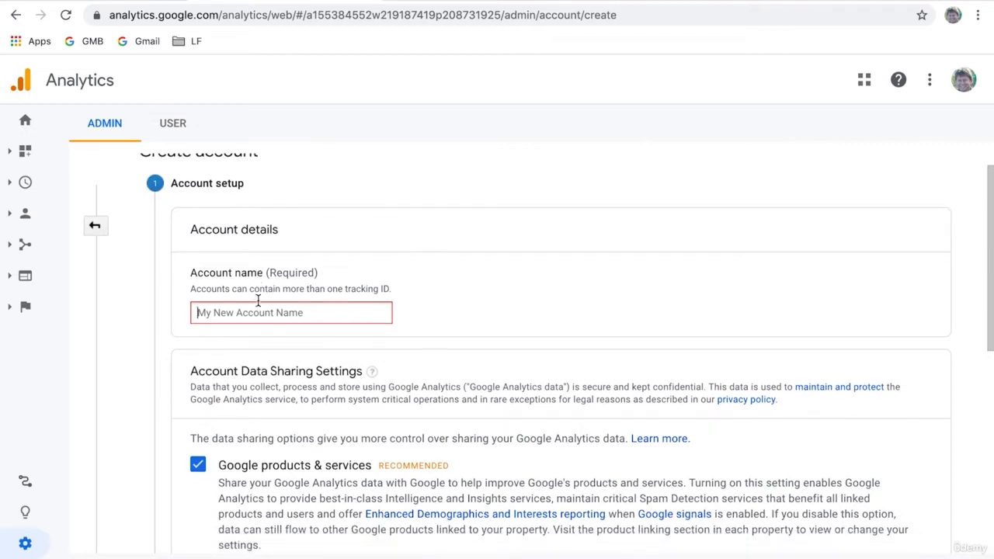
click(255, 307)
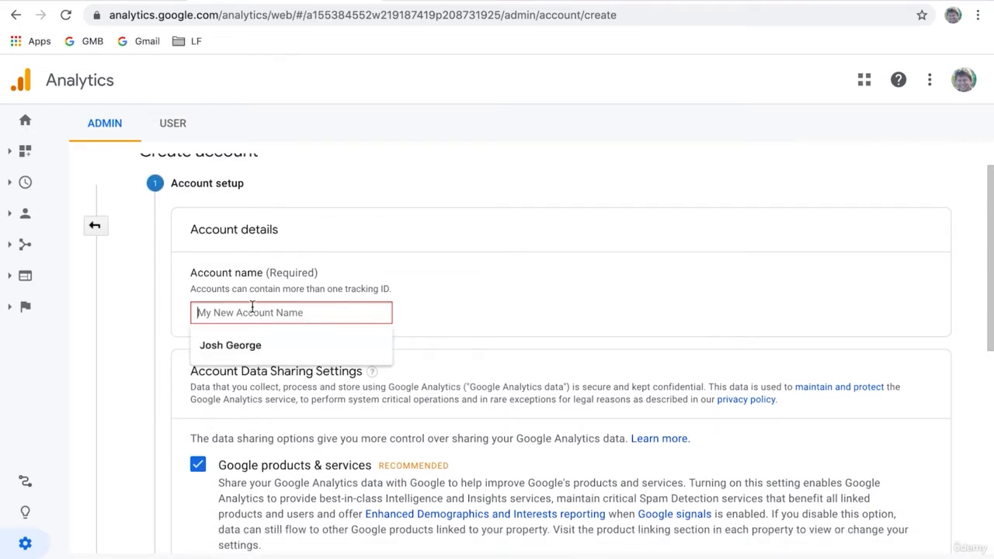
text(JG)
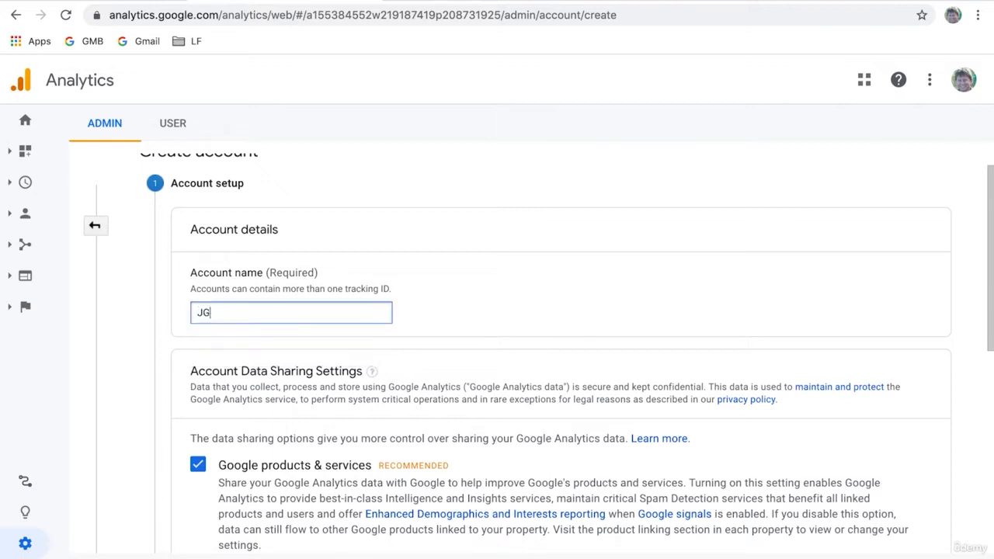
key(BackSpace)
text(G)
click(536, 304)
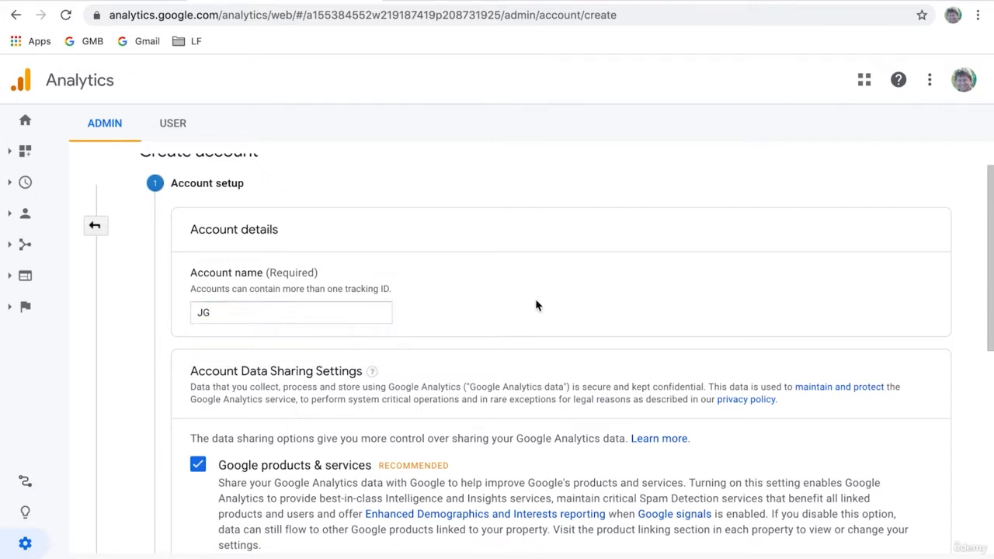
Step: Accept the recommended data sharing settings and continue to property setup with Web as the measurement type
scroll(305, 369, down, 1)
scroll(304, 370, down, 3)
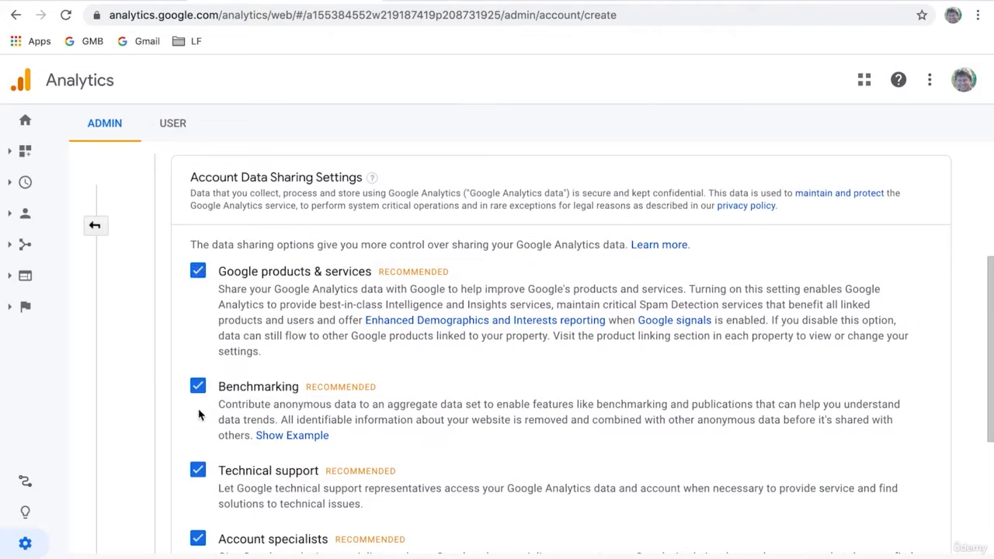
scroll(197, 412, down, 3)
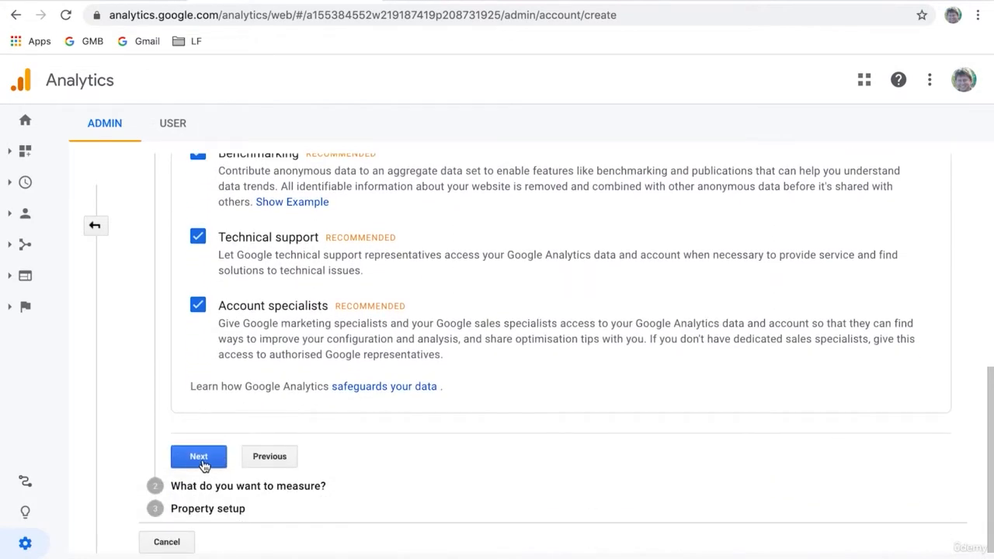
click(214, 464)
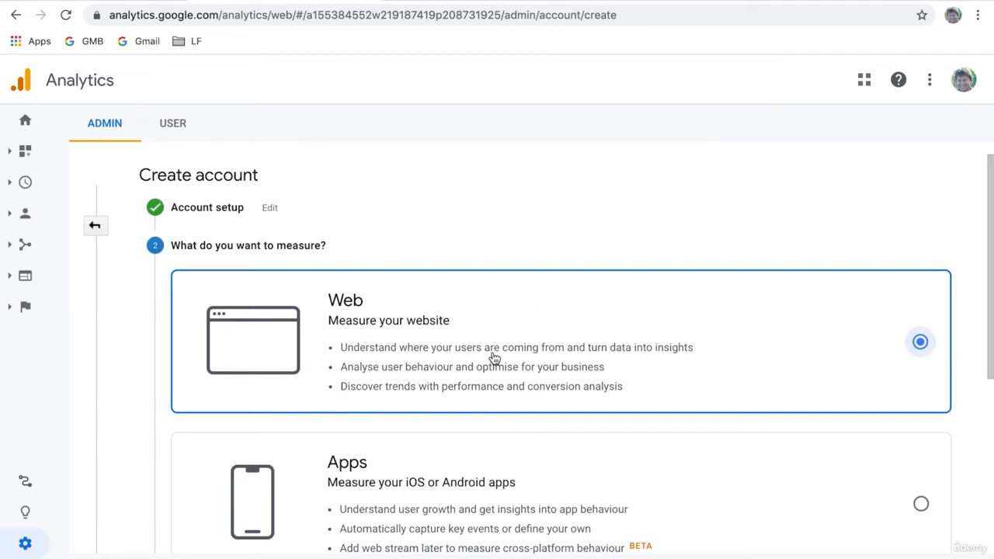
scroll(484, 398, down, 4)
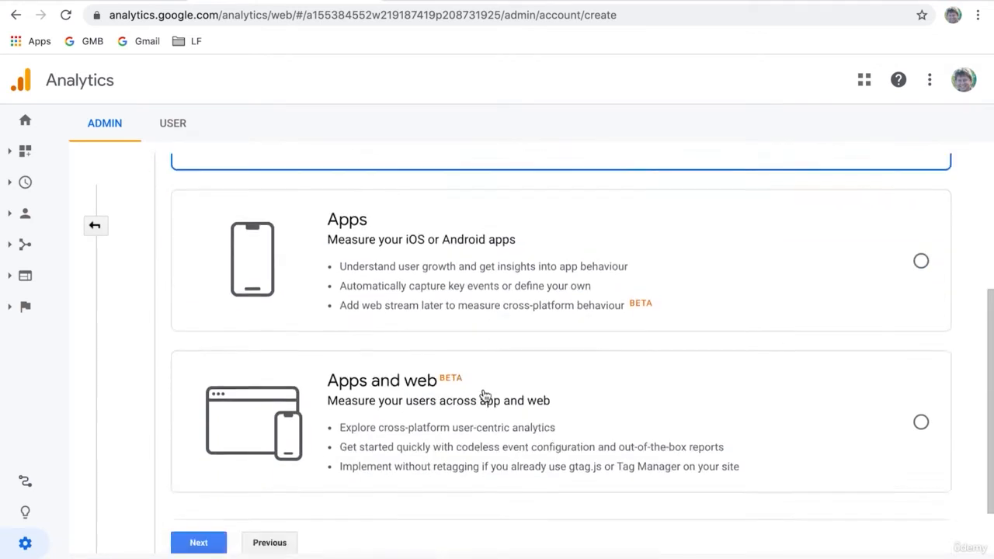
click(208, 479)
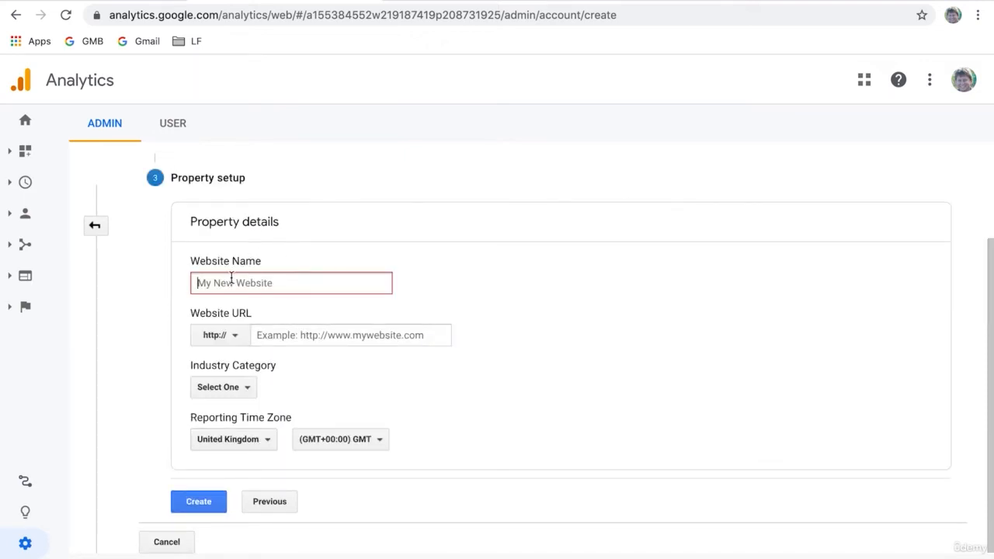
Step: Copy "levelfinish" from the company site's address and paste it as the property's website name
click(149, 7)
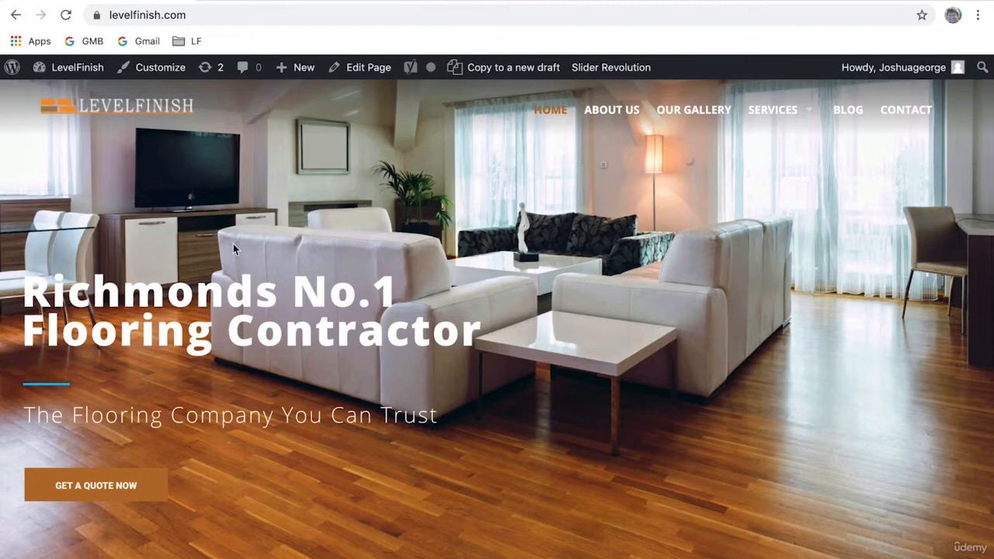
click(154, 14)
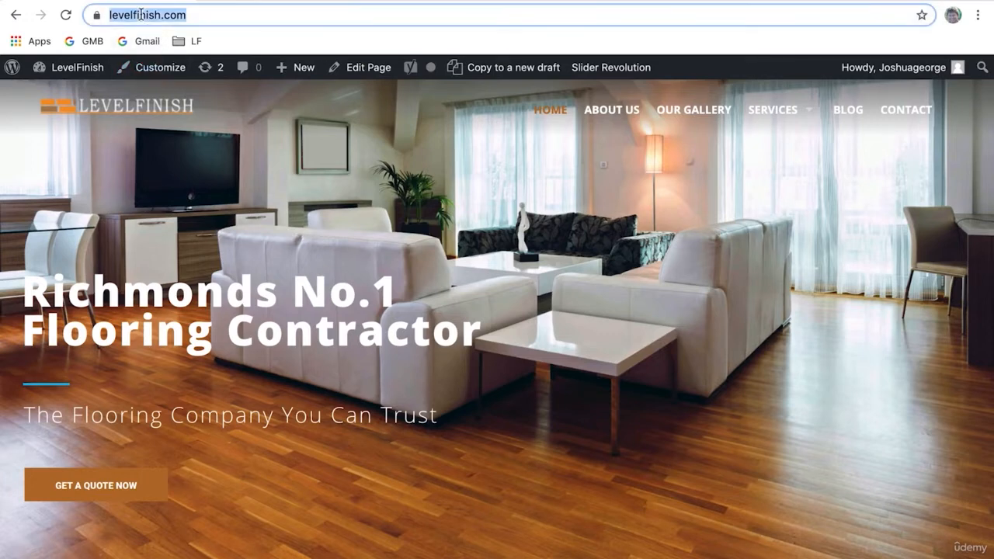
double_click(155, 15)
key(ctrl+c)
click(239, 2)
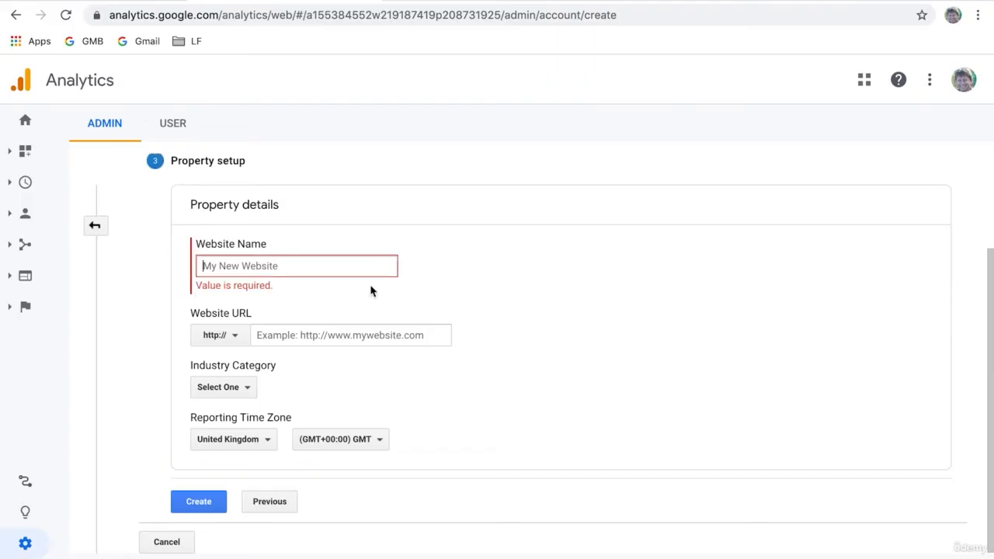
key(ctrl+v)
click(526, 306)
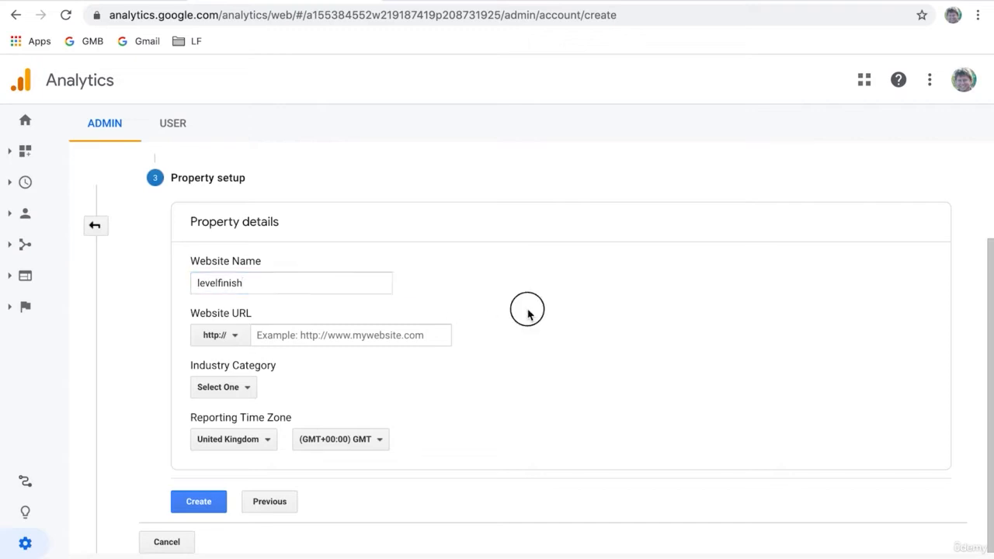
triple_click(213, 314)
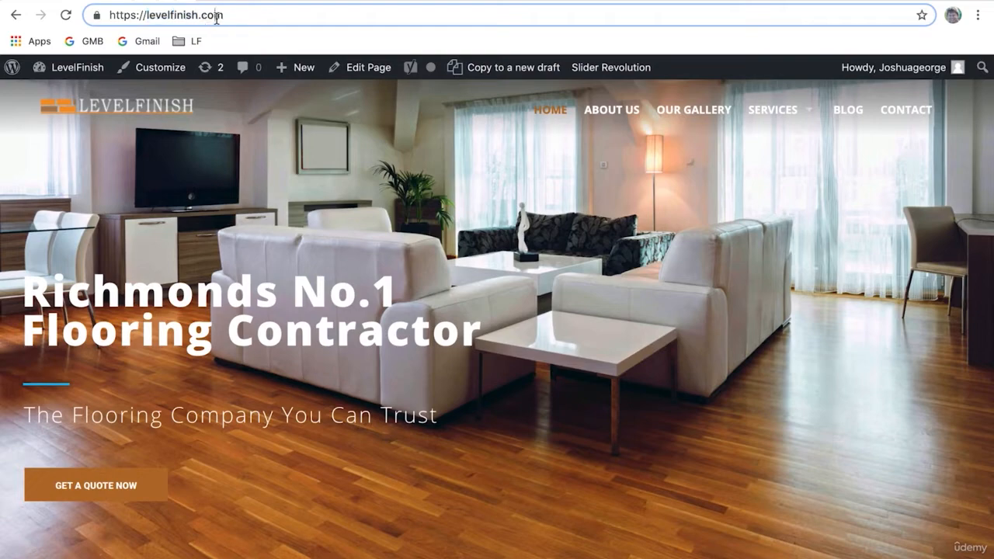
click(217, 17)
key(ctrl+c)
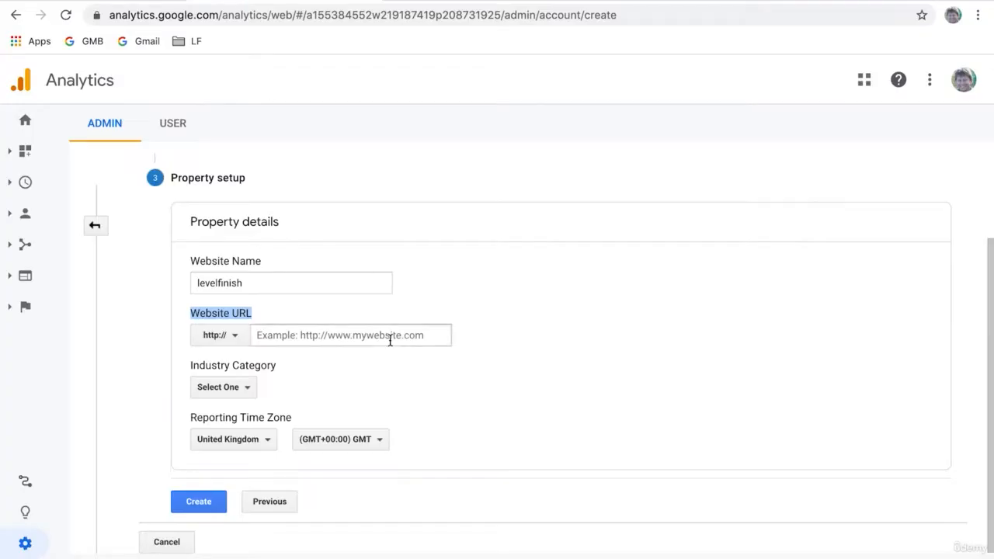
click(388, 334)
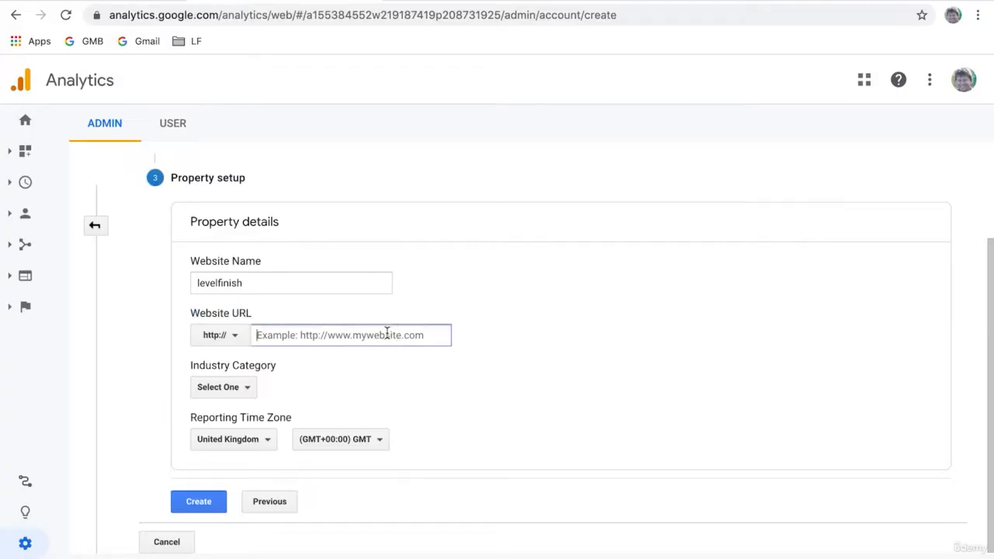
key(ctrl+v)
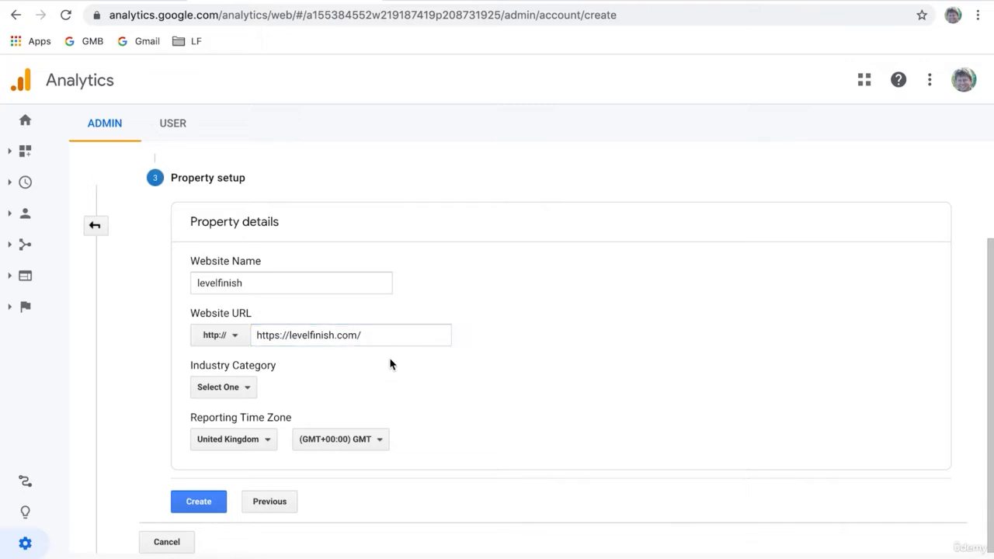
click(391, 363)
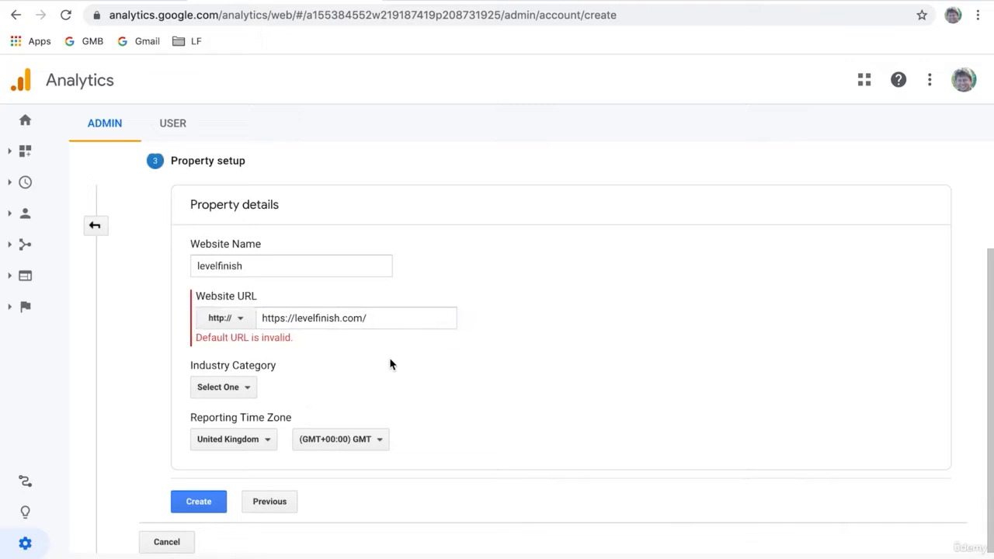
click(244, 327)
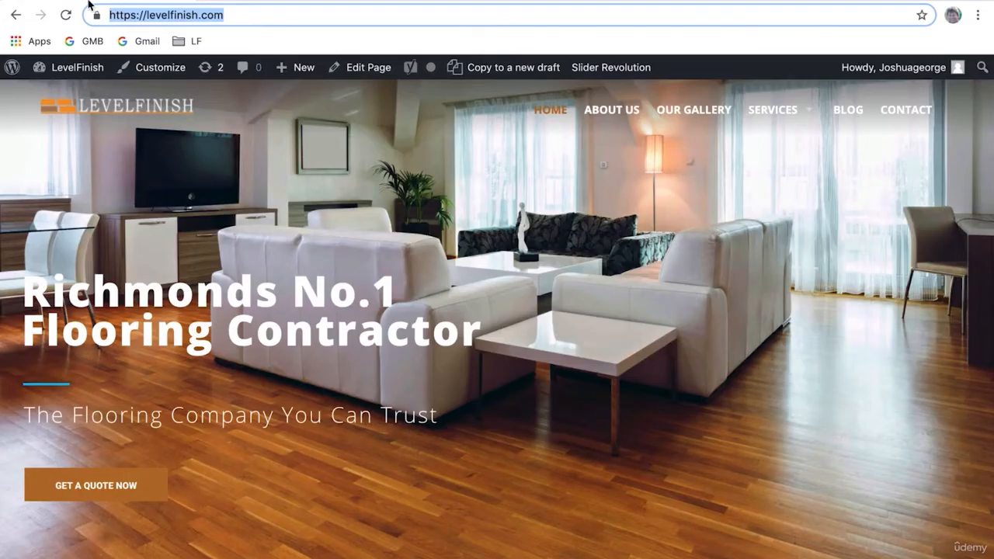
click(66, 15)
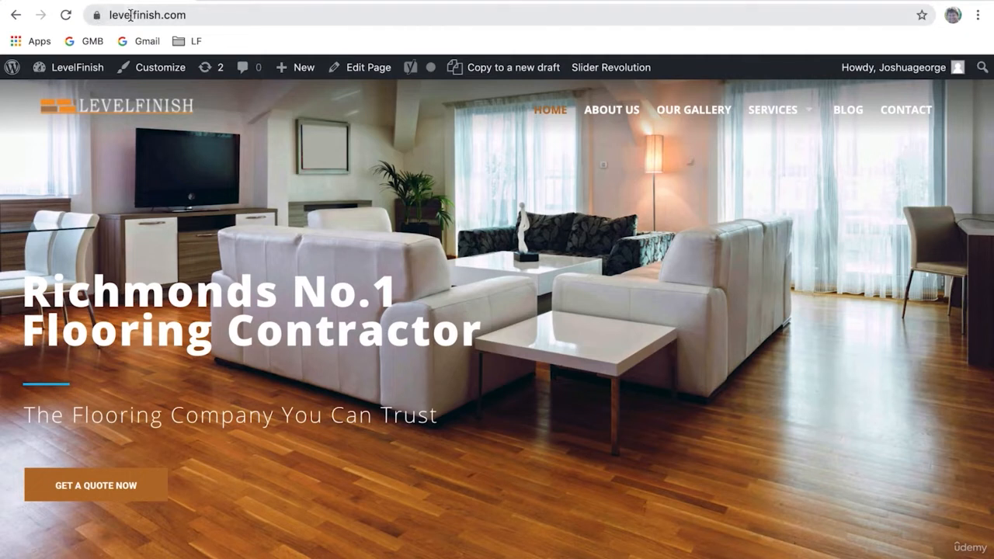
double_click(130, 15)
click(184, 15)
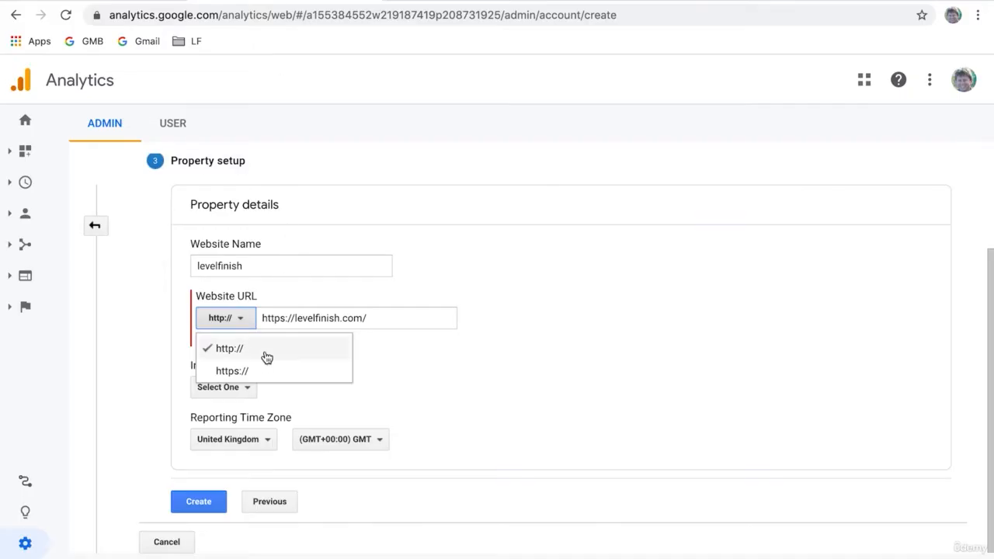
click(233, 372)
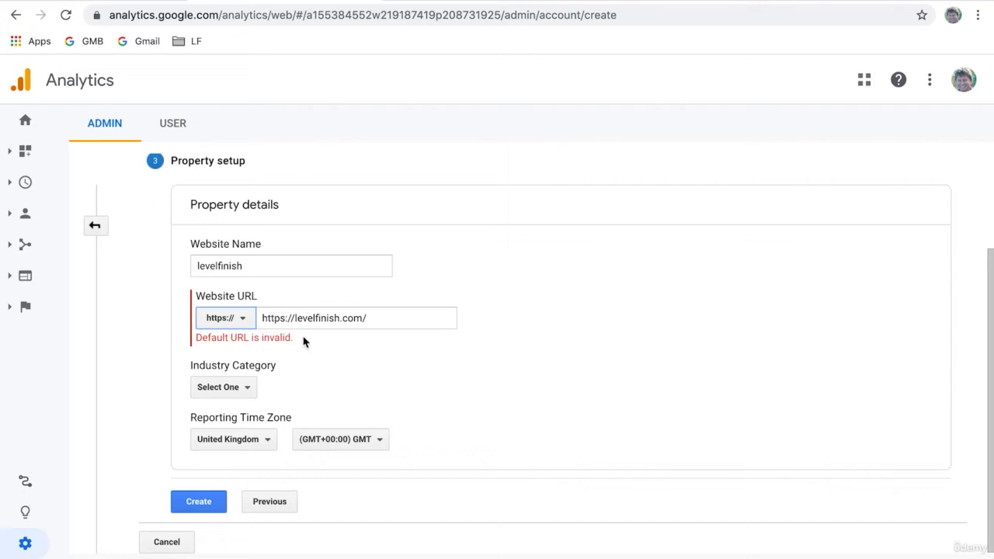
drag(296, 319, 259, 318)
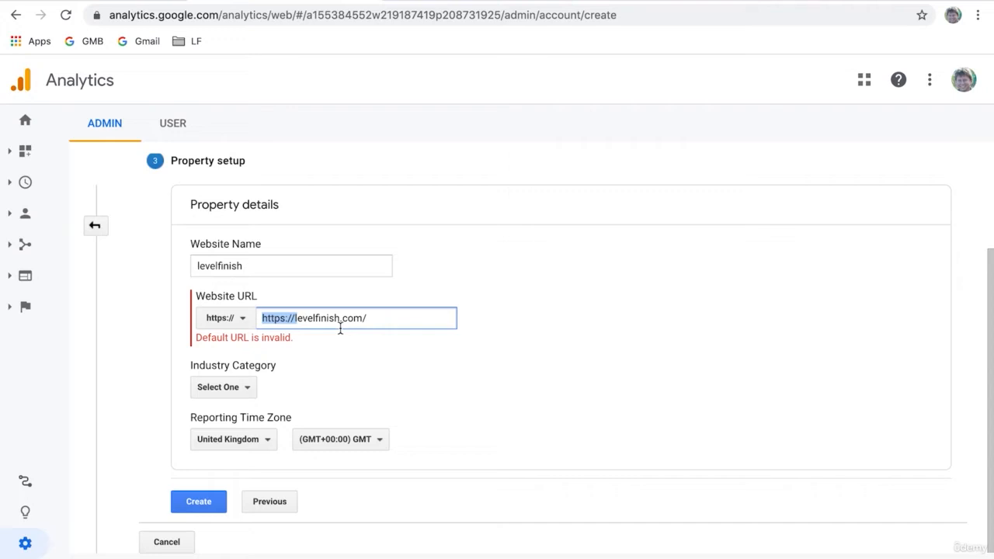
key(BackSpace)
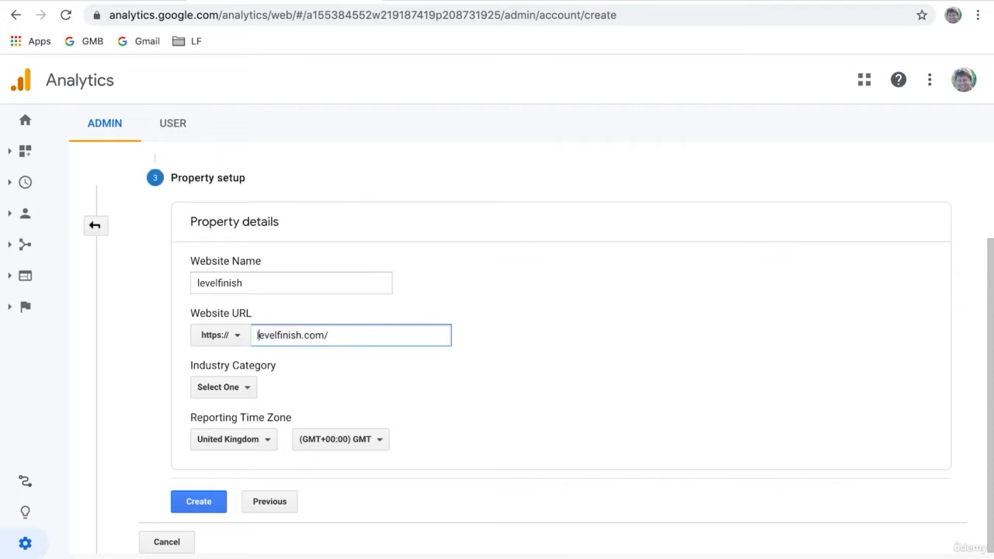
click(388, 369)
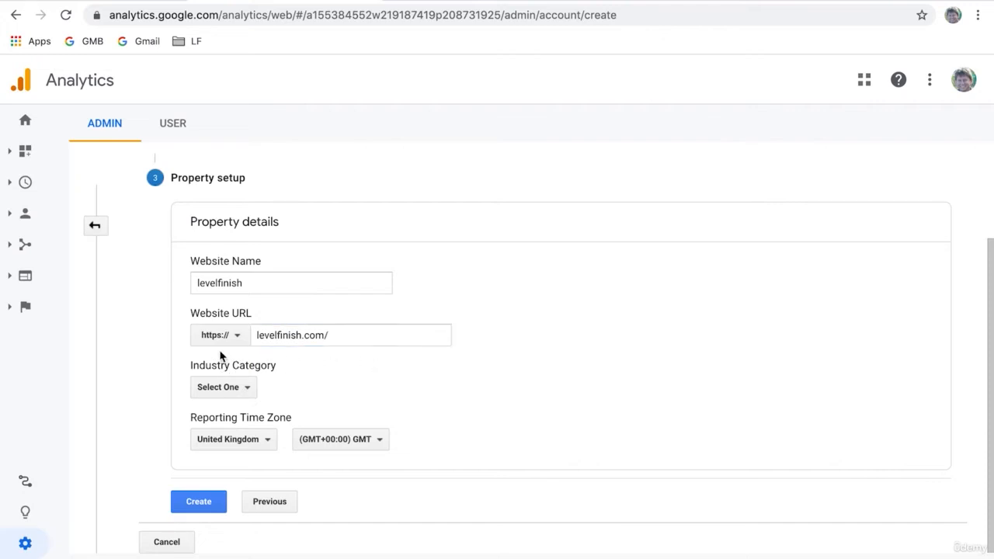
click(339, 335)
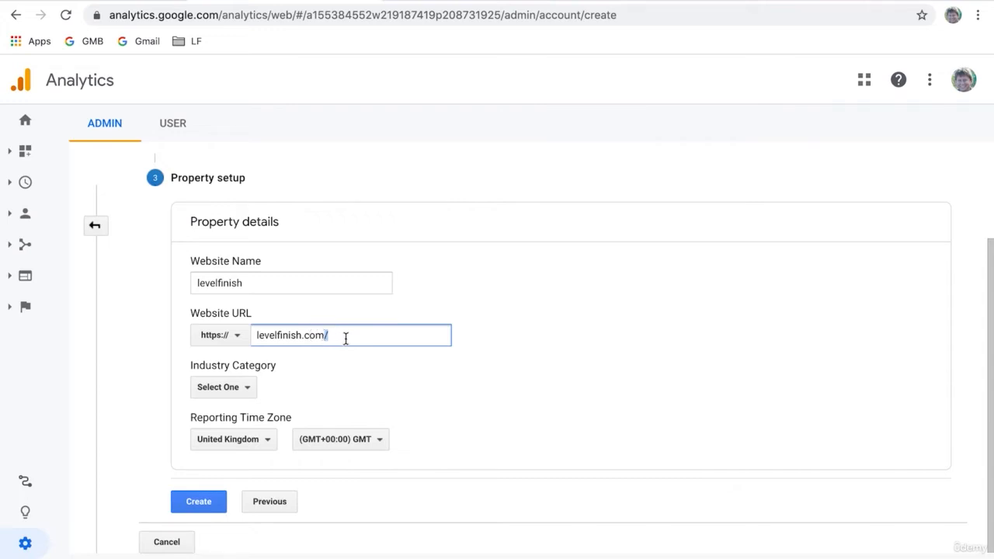
click(357, 370)
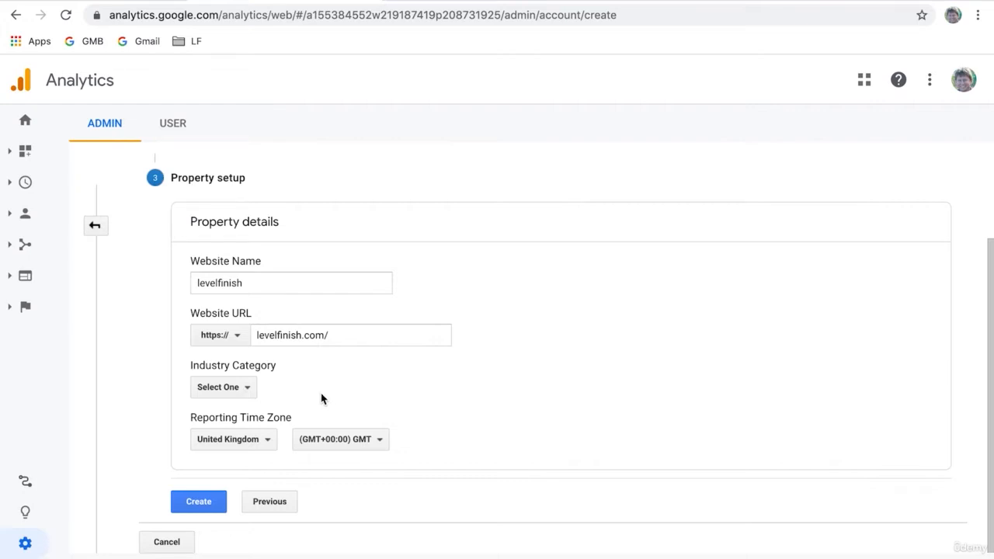
Step: Set the property's industry category to Home and Garden
click(235, 387)
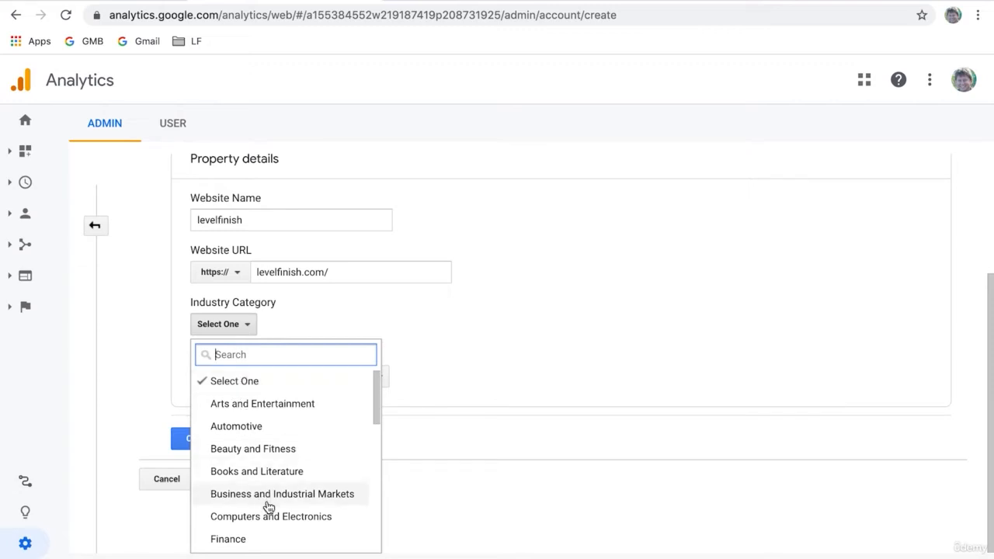
scroll(268, 506, down, 1)
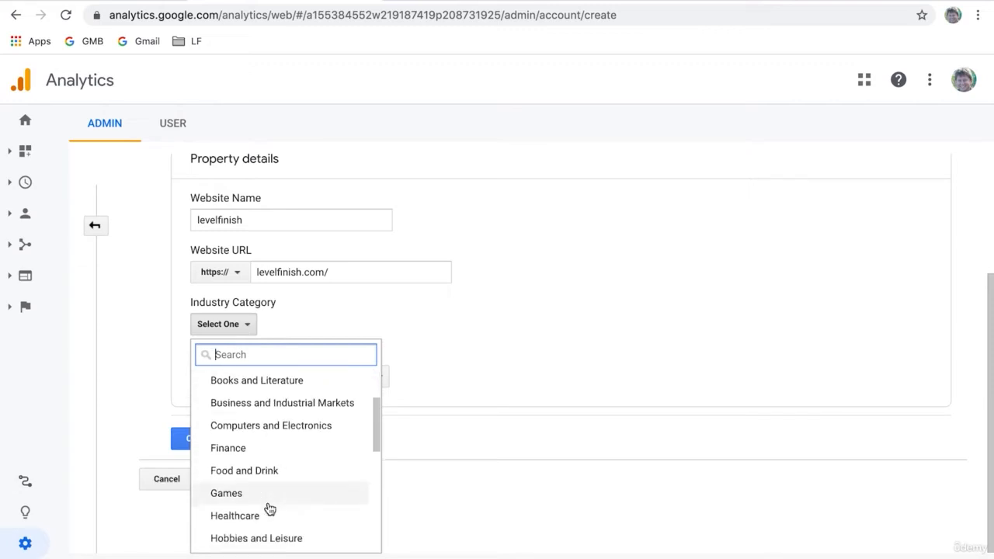
scroll(269, 509, down, 2)
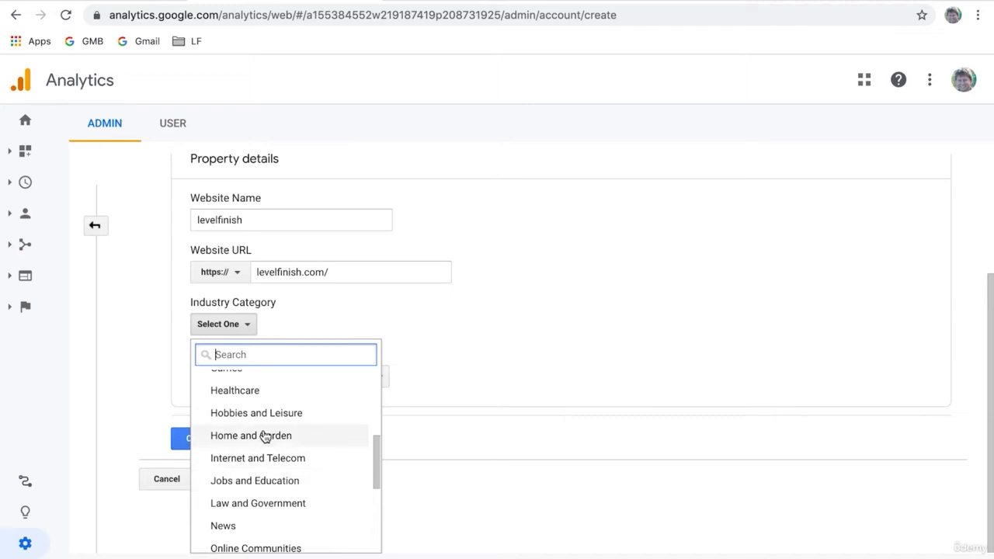
scroll(280, 439, up, 4)
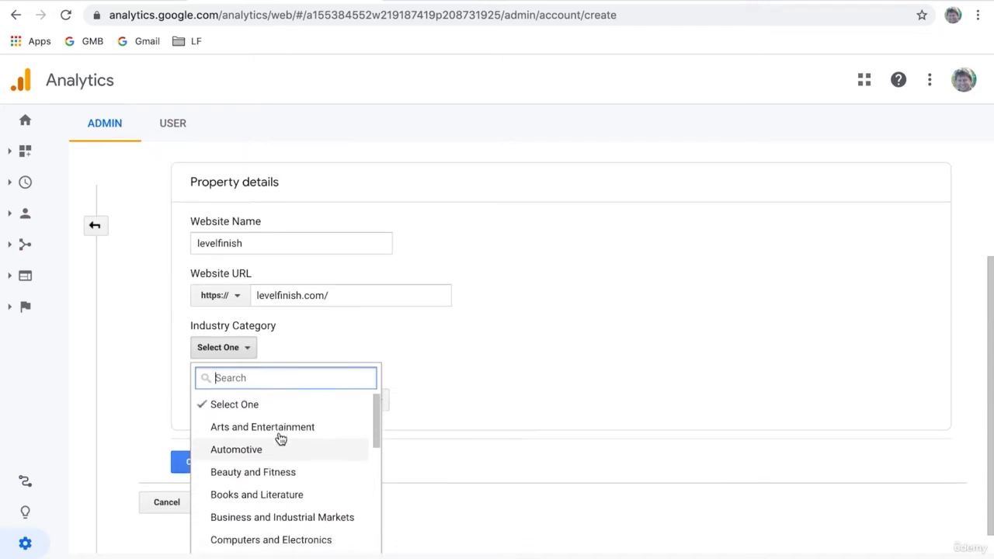
scroll(280, 438, down, 4)
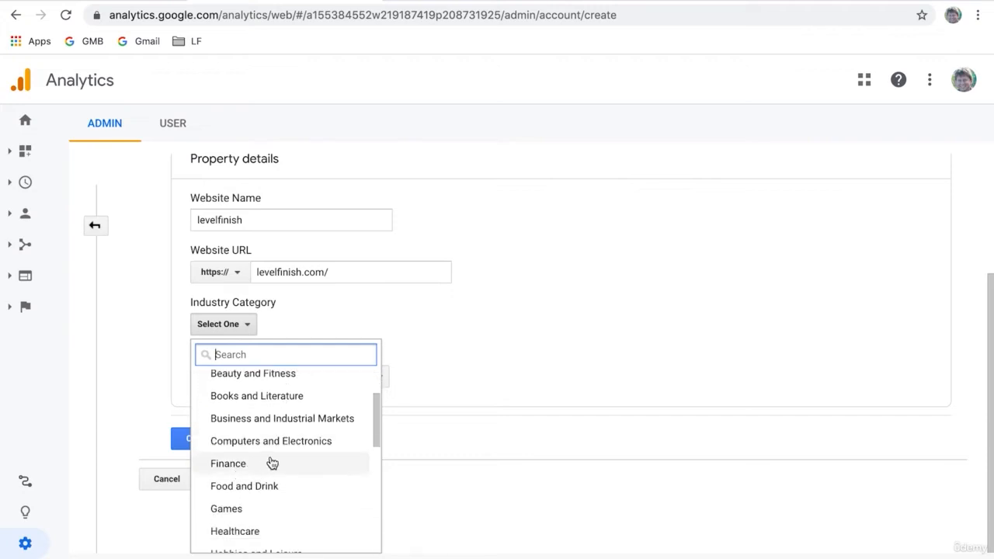
scroll(280, 470, down, 3)
click(280, 474)
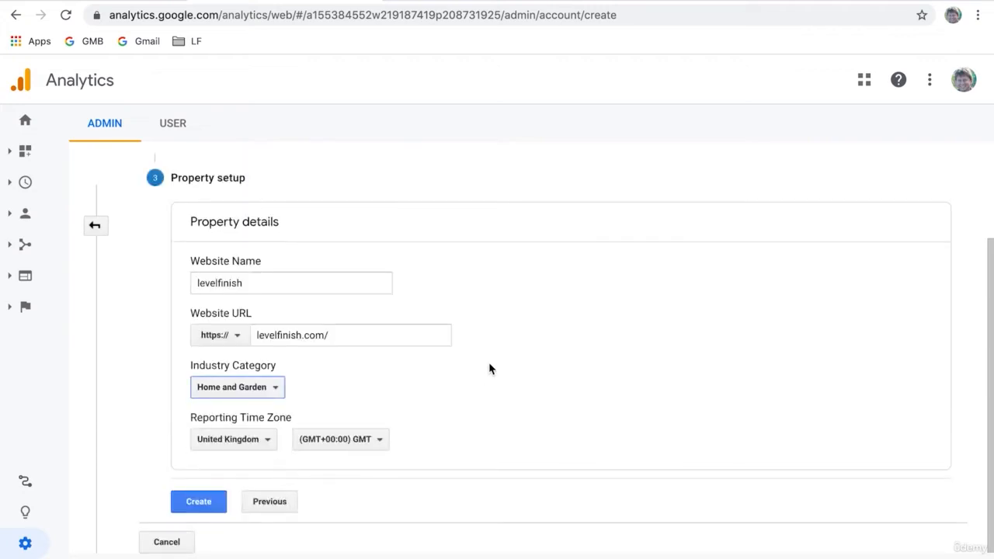
click(482, 389)
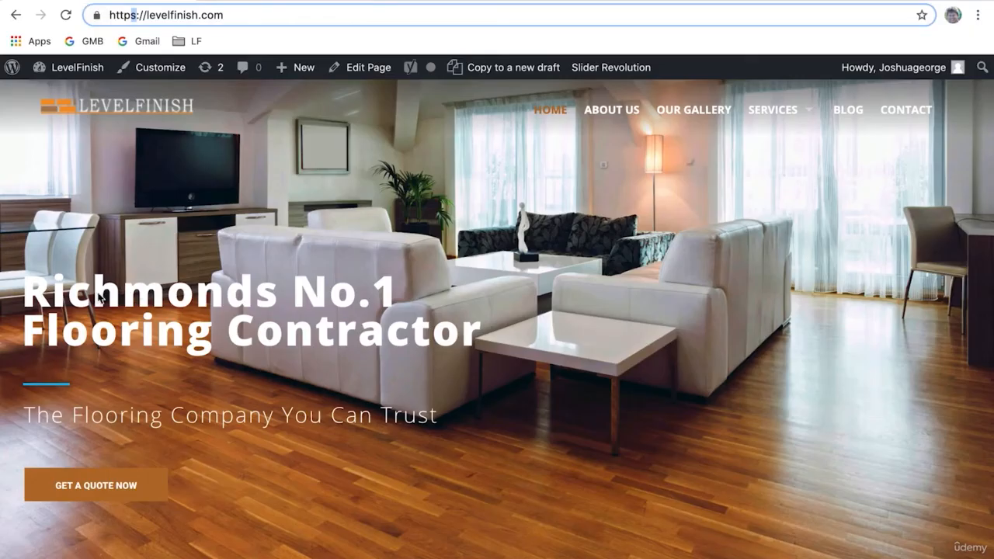
Step: Check the company site for its location and set the reporting time zone to United States, (GMT-05:00) New York Time
click(100, 298)
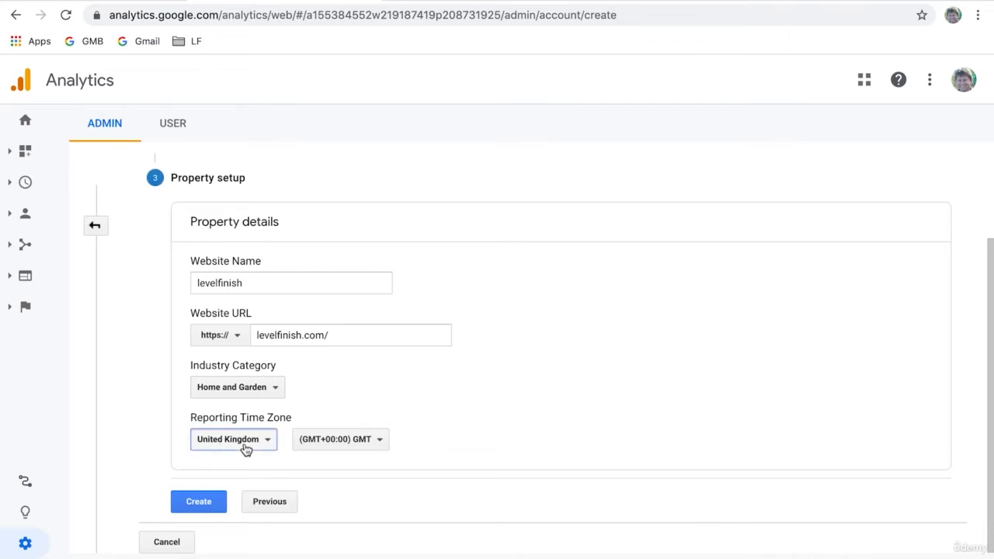
click(264, 442)
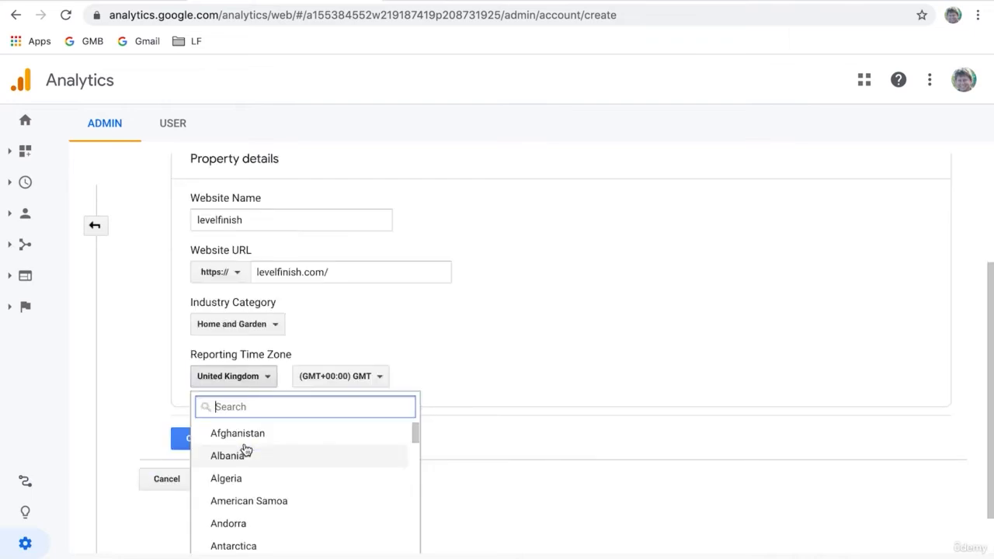
text(united sta)
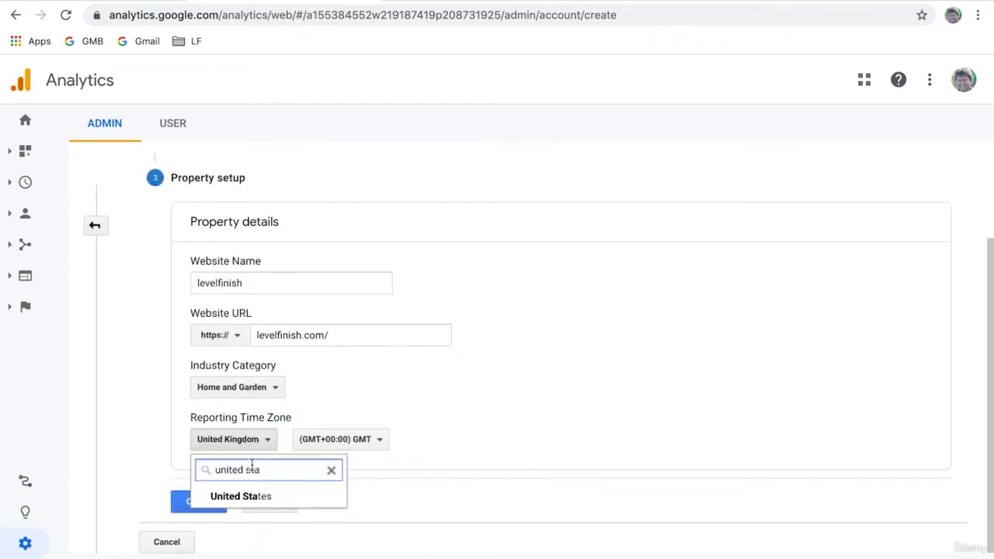
click(244, 495)
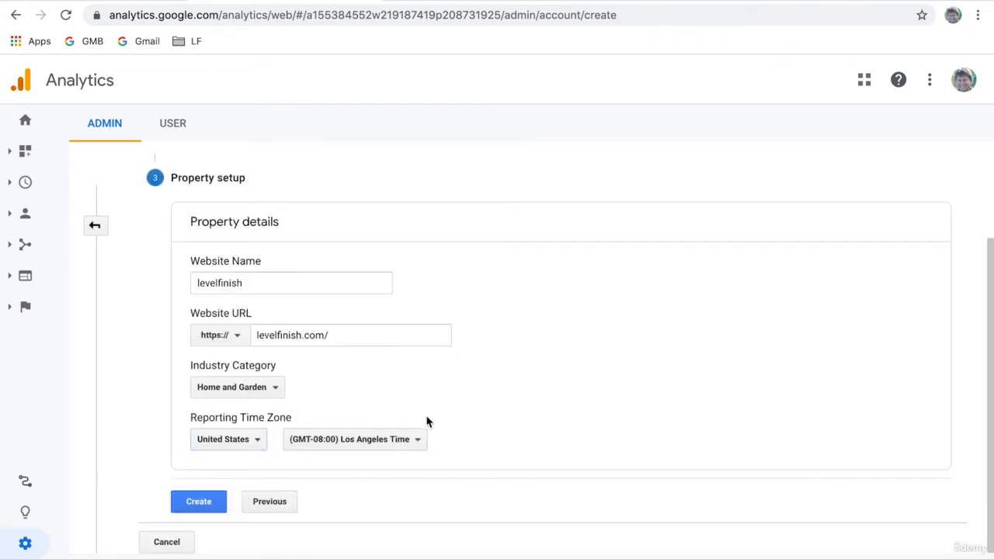
click(399, 440)
scroll(385, 474, down, 1)
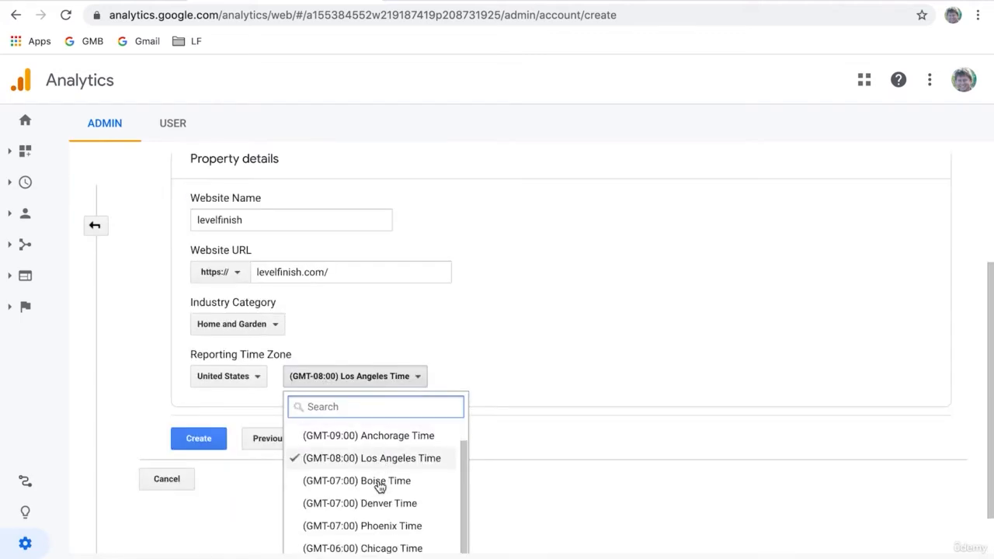
scroll(379, 486, down, 1)
click(388, 540)
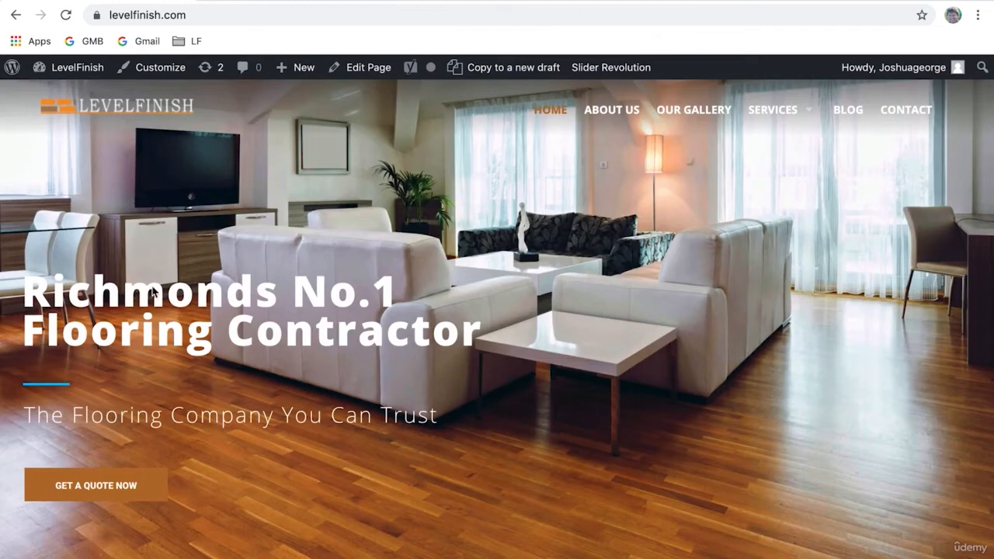
click(310, 2)
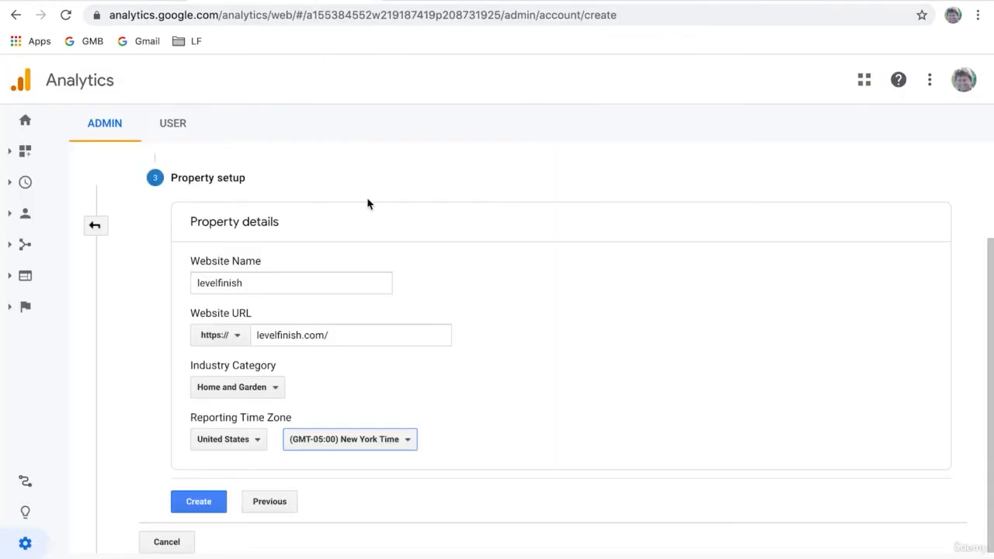
Step: Submit the property for creation and check acceptance of both the GDPR Data Processing Terms and the Measurement Controller-Controller Data Protection Terms
click(199, 505)
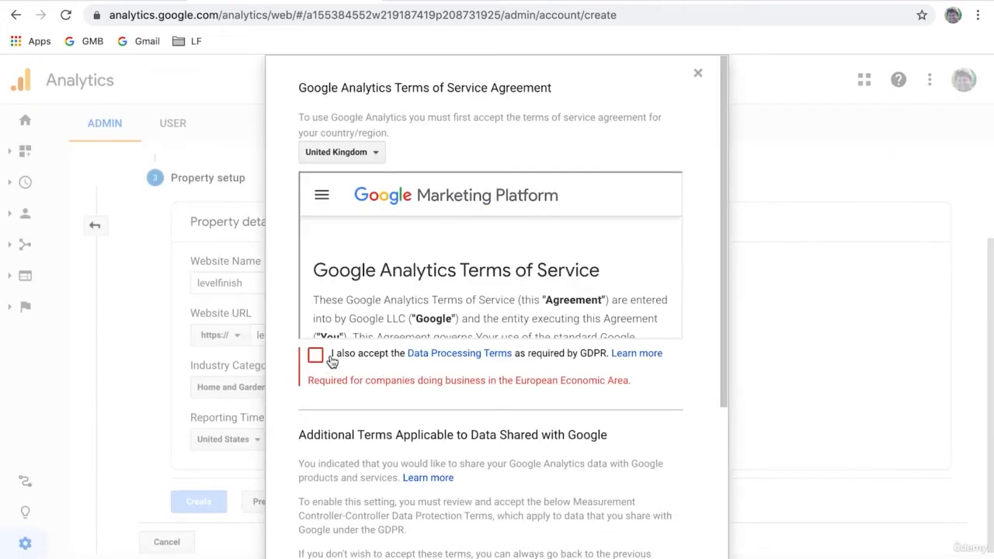
click(315, 356)
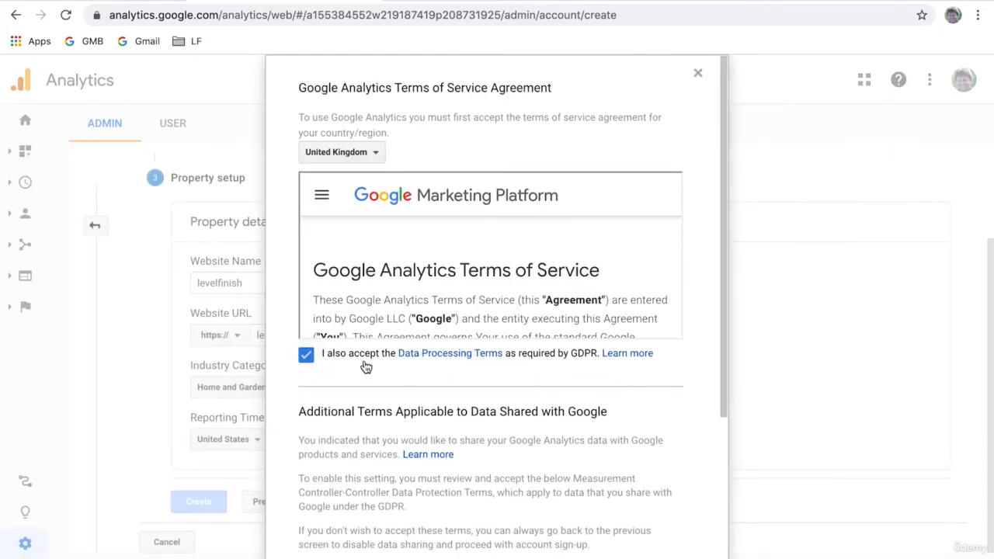
scroll(503, 388, down, 5)
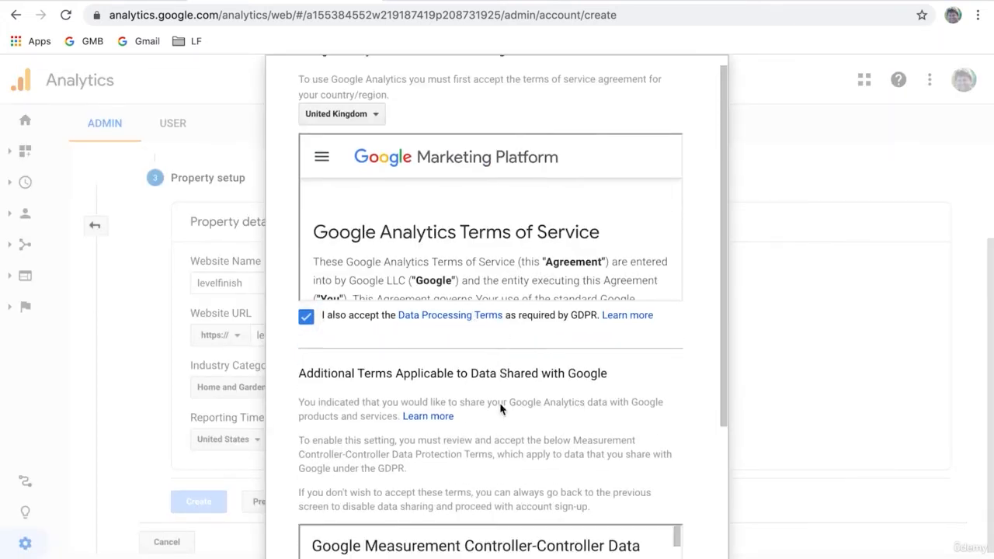
click(306, 496)
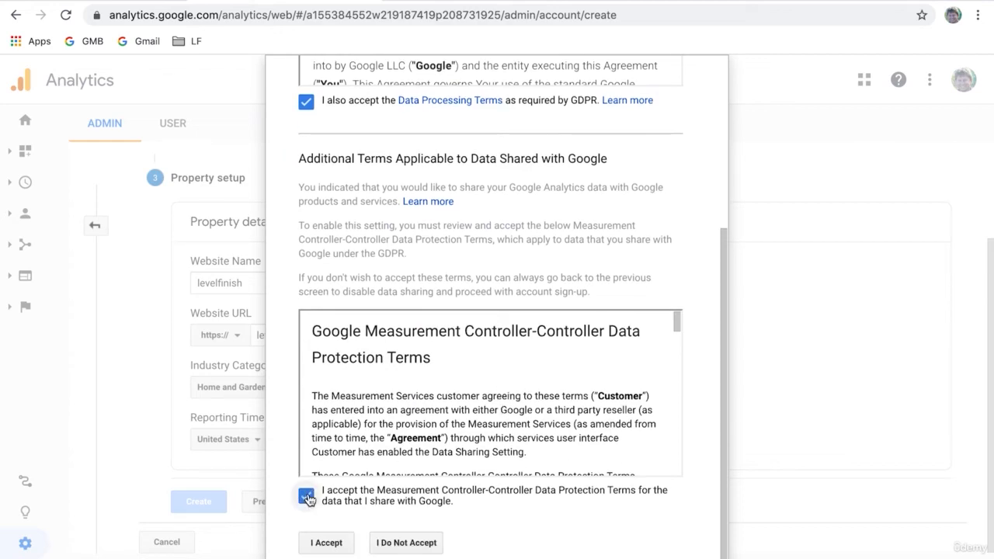
Step: Skim the Measurement Controller-Controller Data Protection Terms and accept the Google Analytics Terms of Service Agreement
scroll(400, 428, down, 3)
scroll(400, 429, down, 4)
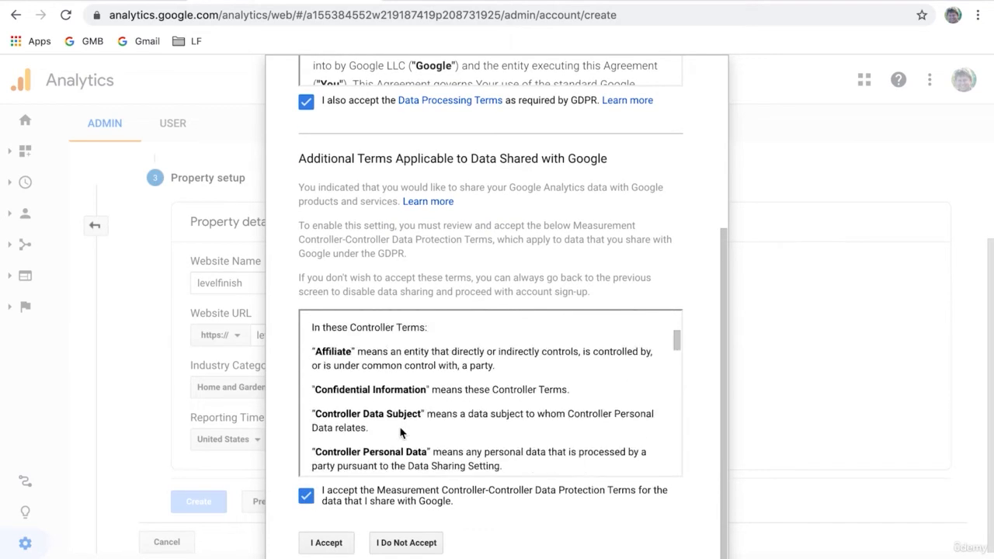
scroll(400, 429, up, 8)
scroll(400, 429, up, 3)
scroll(402, 433, down, 4)
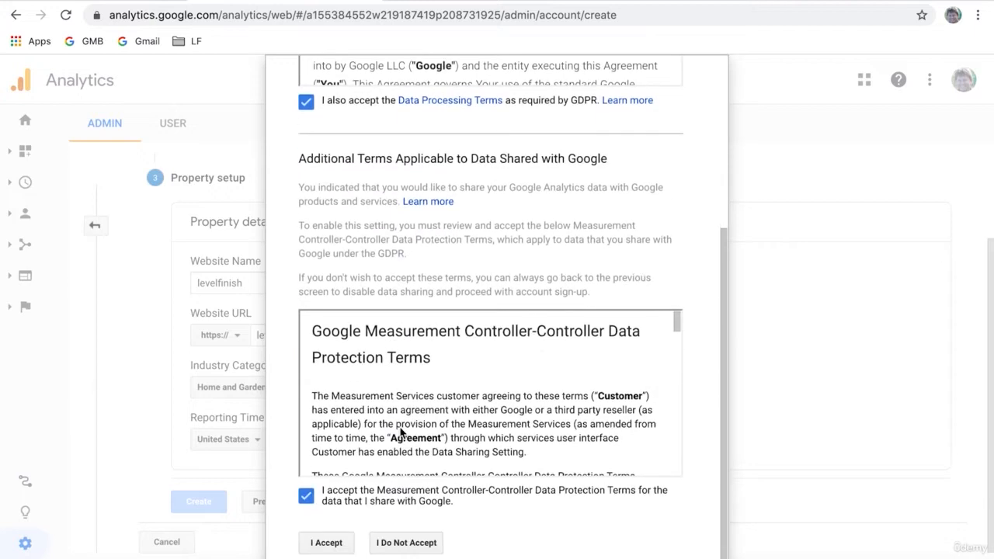
scroll(400, 429, down, 3)
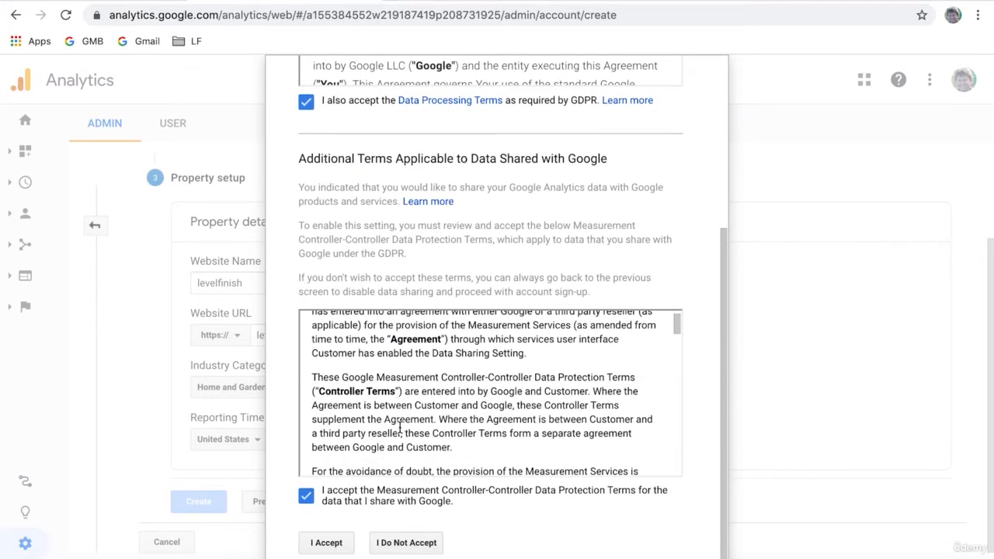
click(328, 544)
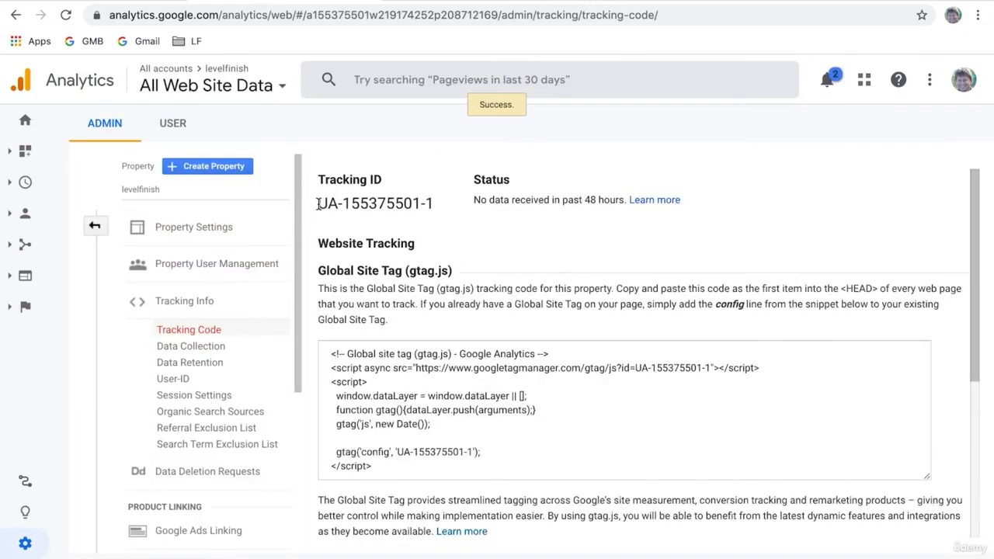
Step: Examine the new property's tracking ID, its Global Site Tag snippet and the instruction on pasting the code into the page's <HEAD>
drag(317, 204, 446, 210)
click(356, 198)
drag(384, 204, 435, 204)
double_click(329, 202)
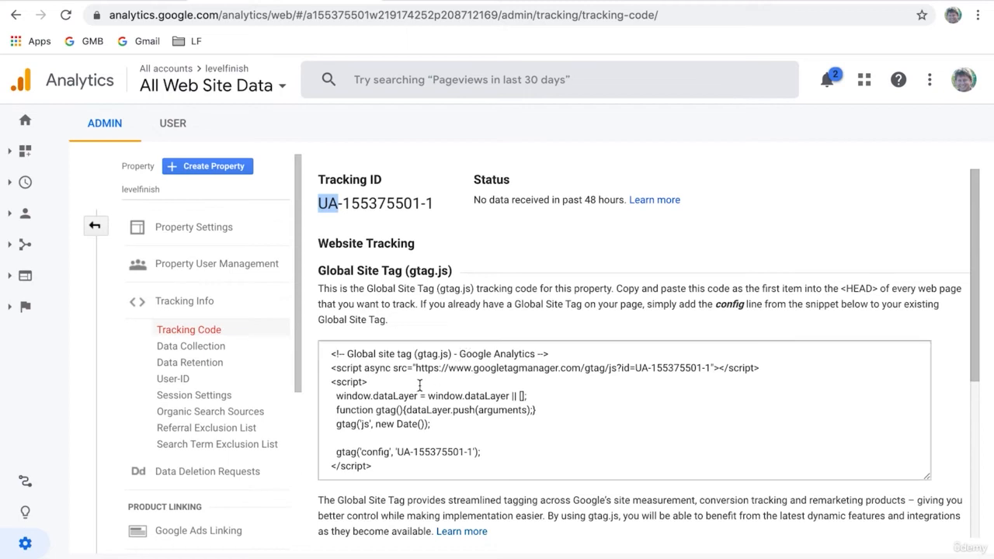
drag(396, 454, 482, 454)
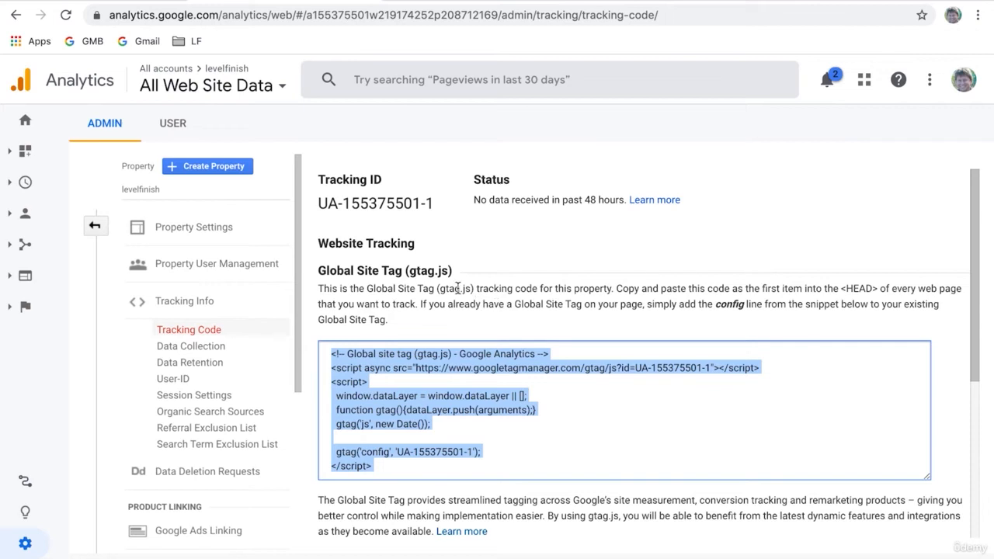
double_click(861, 287)
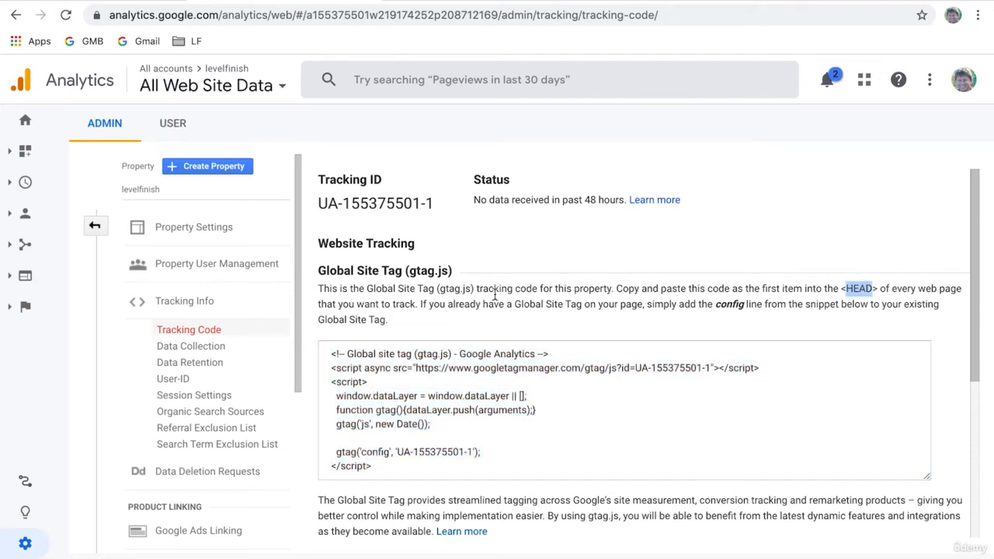
click(361, 359)
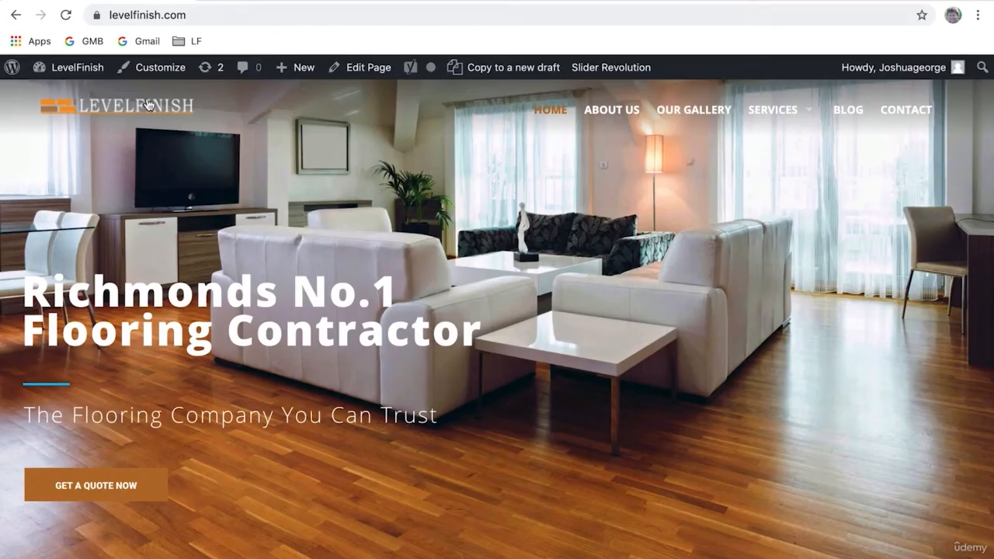
Step: Switch to the LevelFinish site's WordPress dashboard and open the page for adding new plugins
mouse_move(72, 68)
click(76, 95)
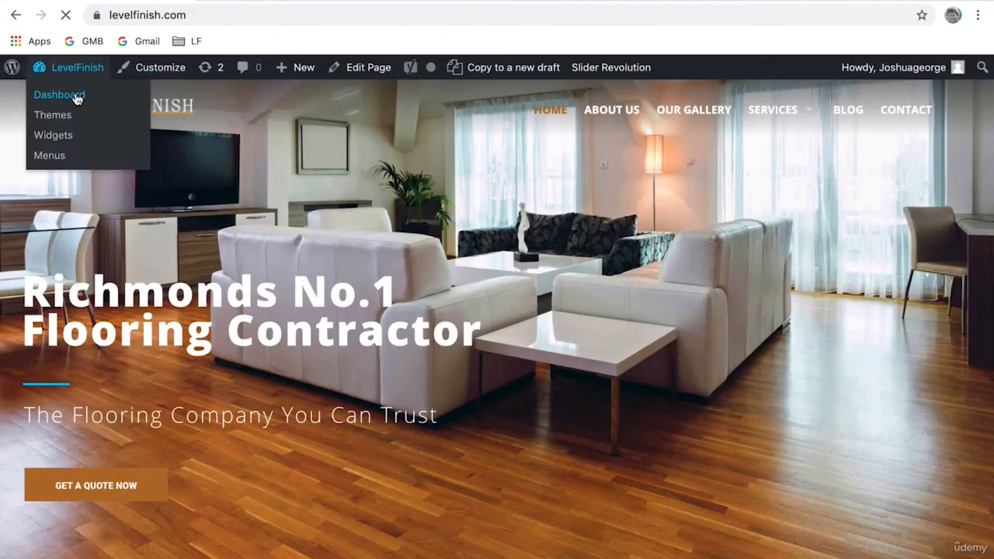
scroll(83, 237, down, 2)
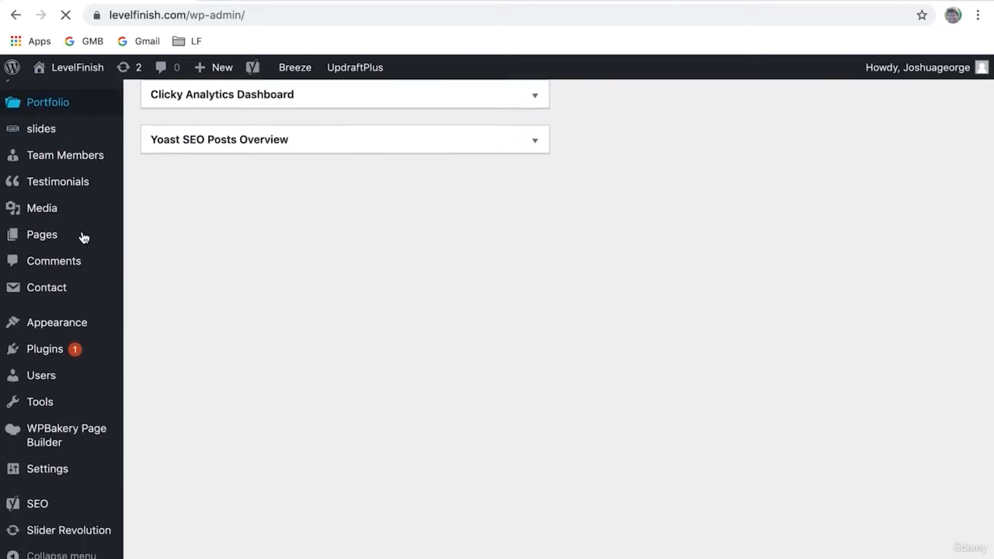
mouse_move(69, 331)
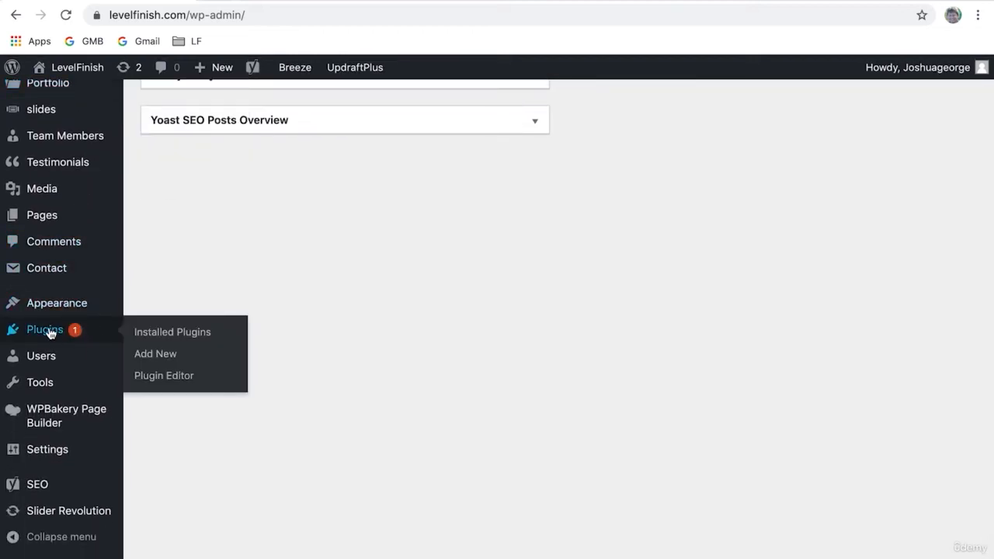
click(148, 361)
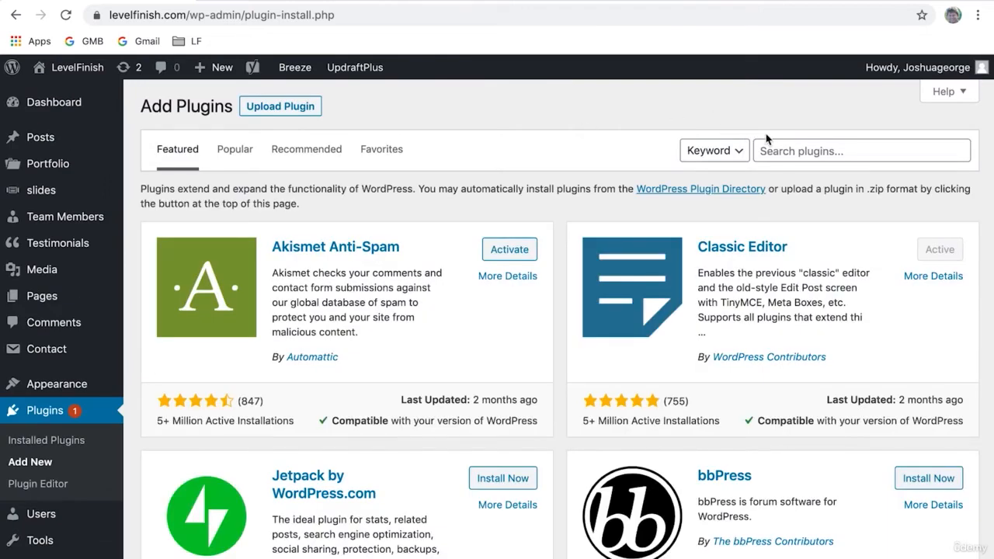
Step: Search the plugin directory for "insert headers and footers" and install the Insert Headers and Footers plugin by WPBeginner
click(769, 150)
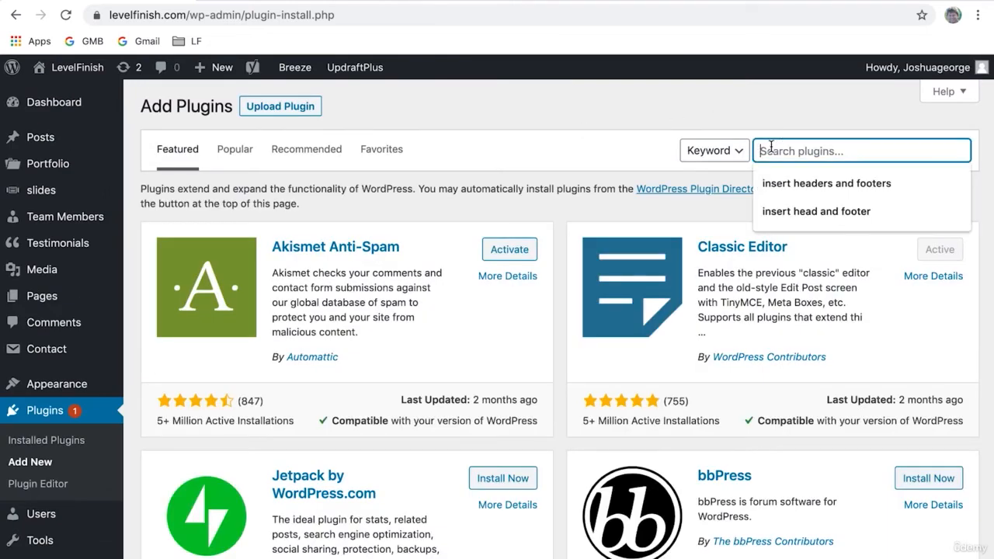
text(i)
click(789, 178)
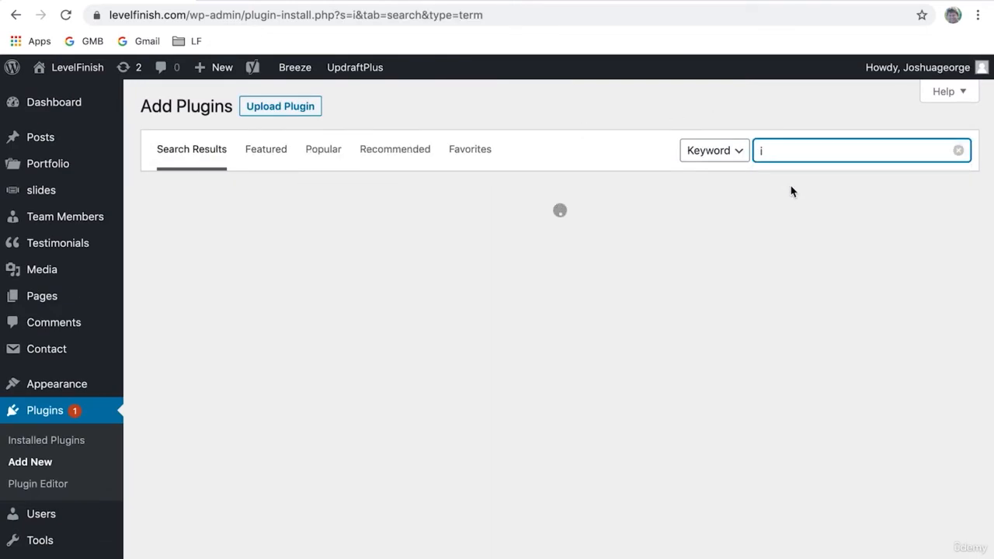
text(nse)
click(814, 183)
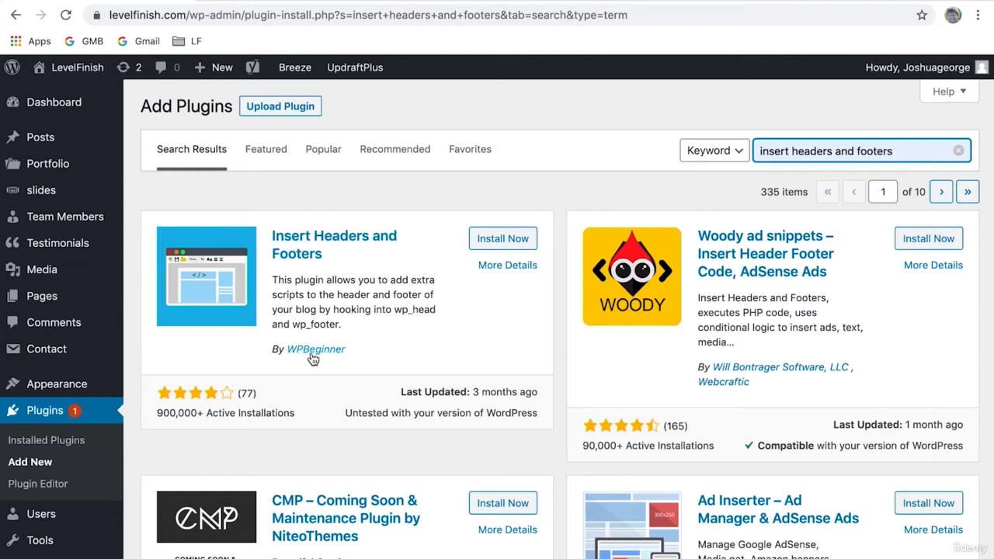
click(174, 414)
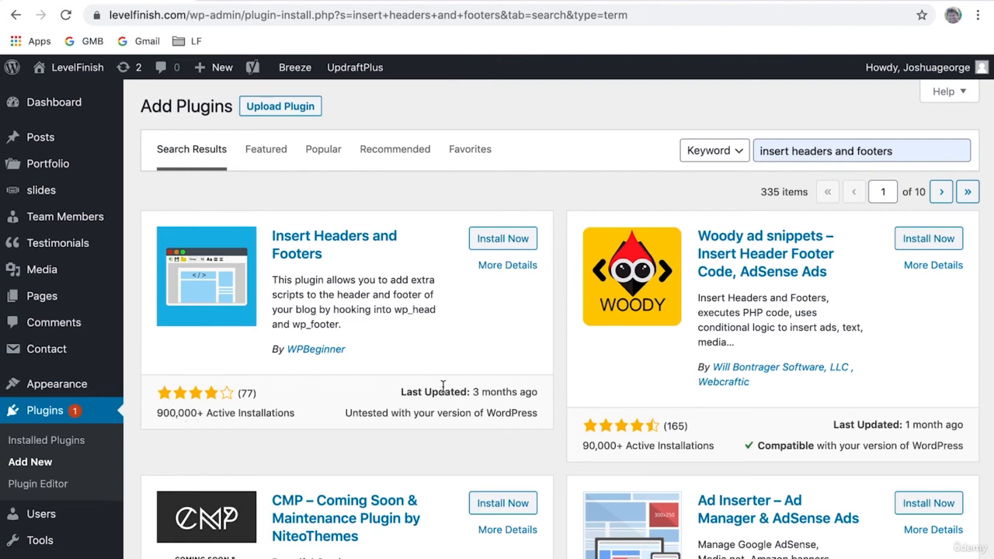
click(503, 243)
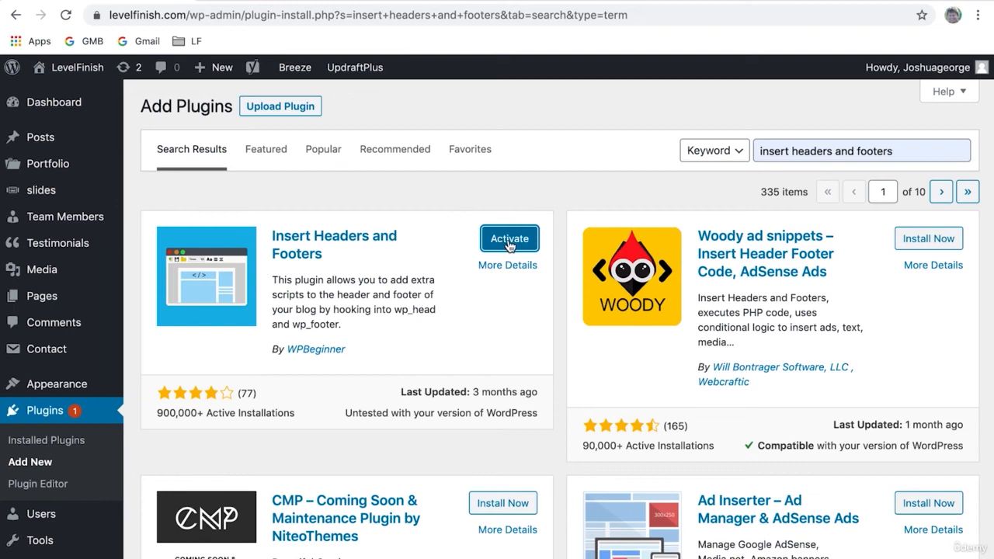
Step: Activate the Insert Headers and Footers plugin and open its settings page in the WordPress dashboard
click(510, 242)
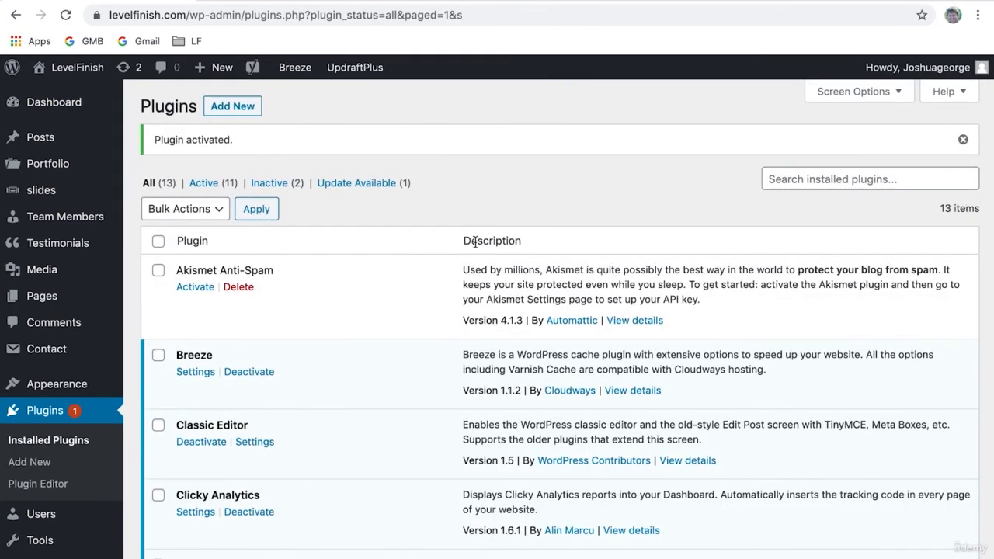
scroll(476, 243, down, 1)
scroll(476, 242, down, 4)
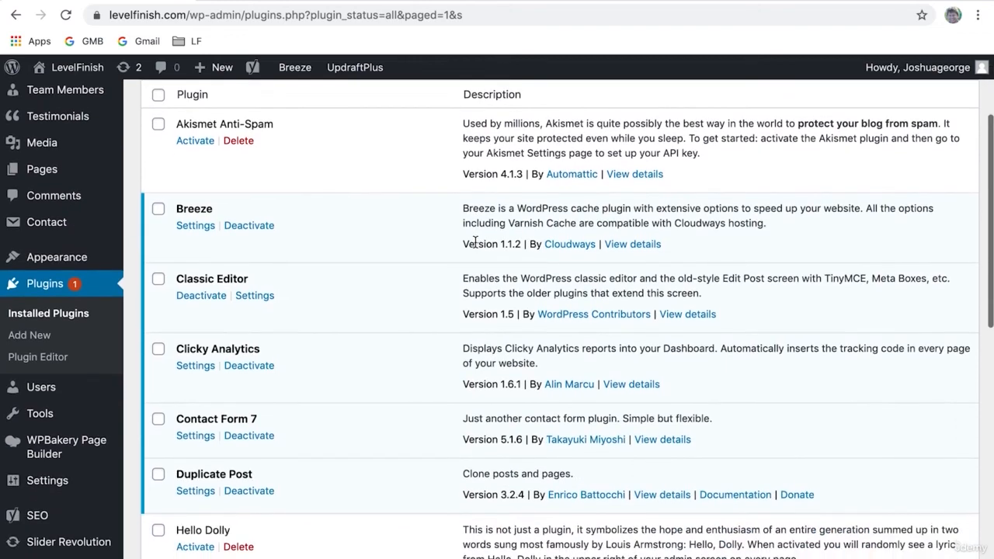
scroll(475, 243, down, 3)
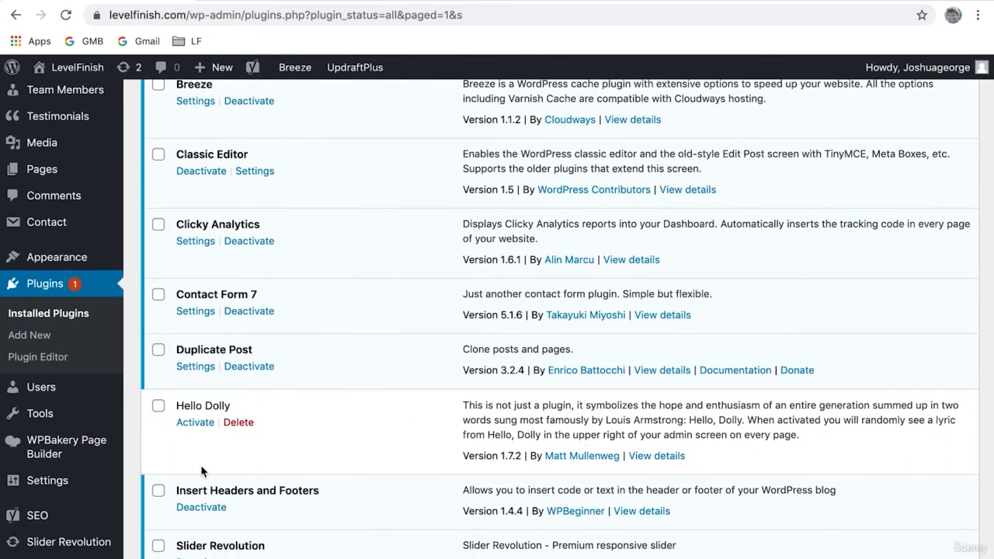
scroll(202, 472, down, 4)
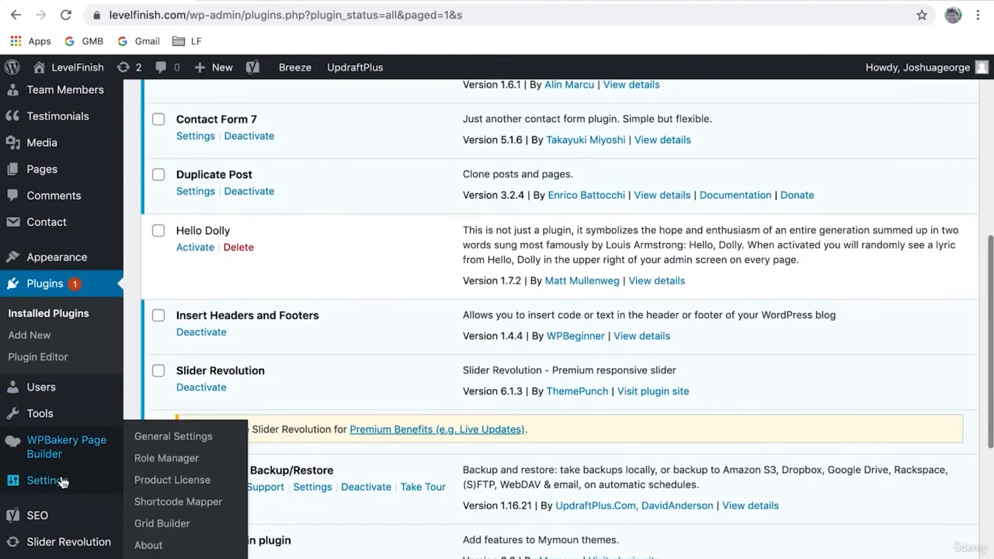
mouse_move(62, 482)
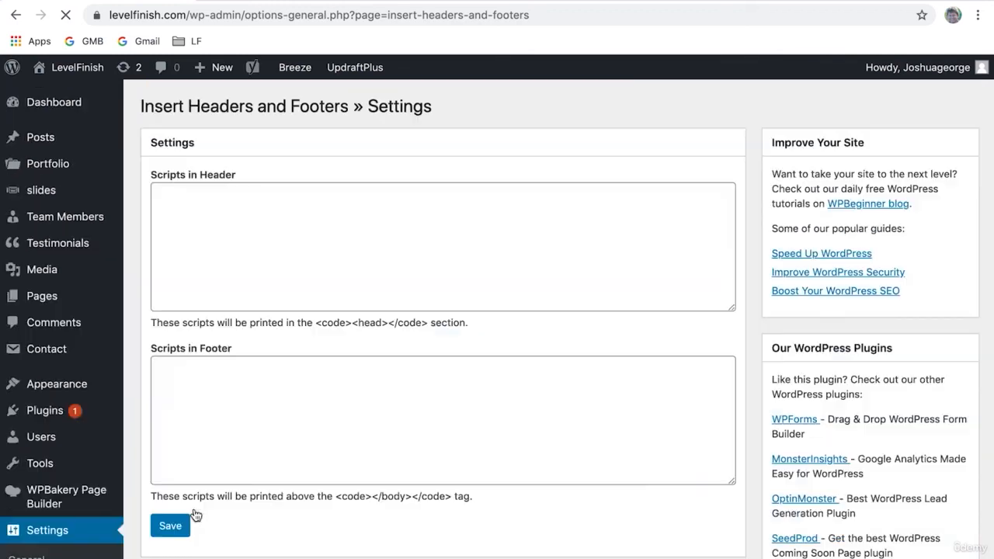
Step: Check the Scripts in Header and Scripts in Footer fields and place the cursor in the Scripts in Header field
click(220, 227)
click(239, 412)
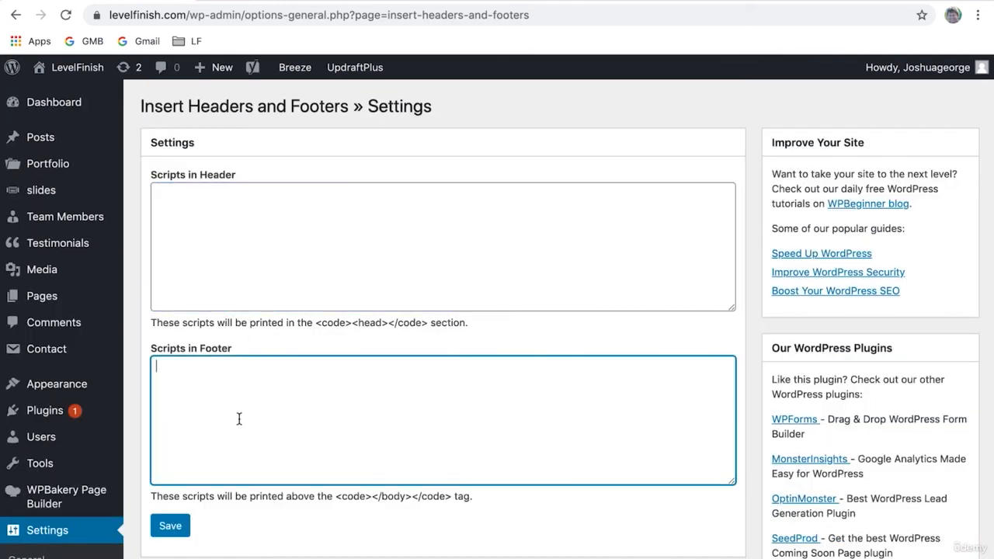
click(262, 246)
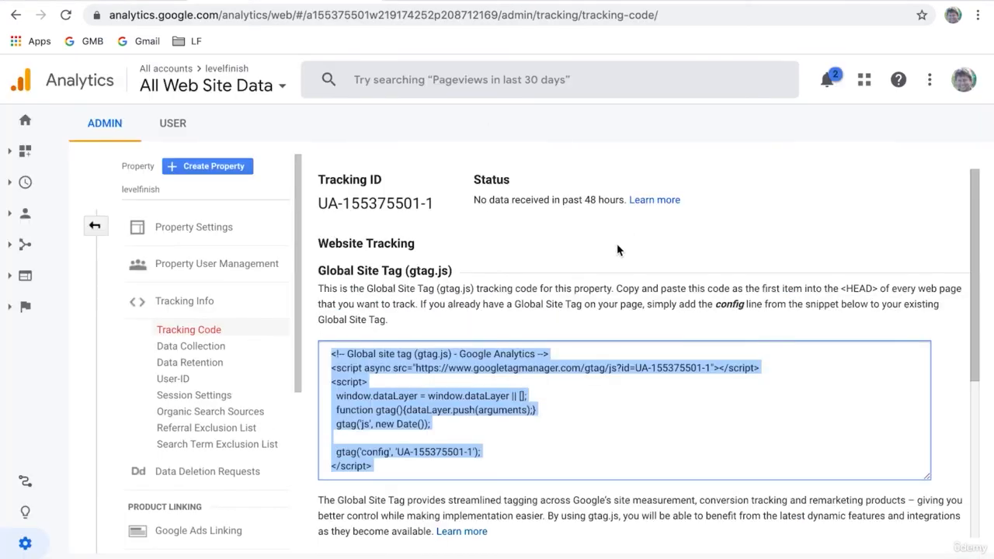
Step: Switch to Google Analytics, check the <HEAD> placement instruction and copy the whole Global Site Tag snippet
click(617, 249)
drag(843, 287, 876, 287)
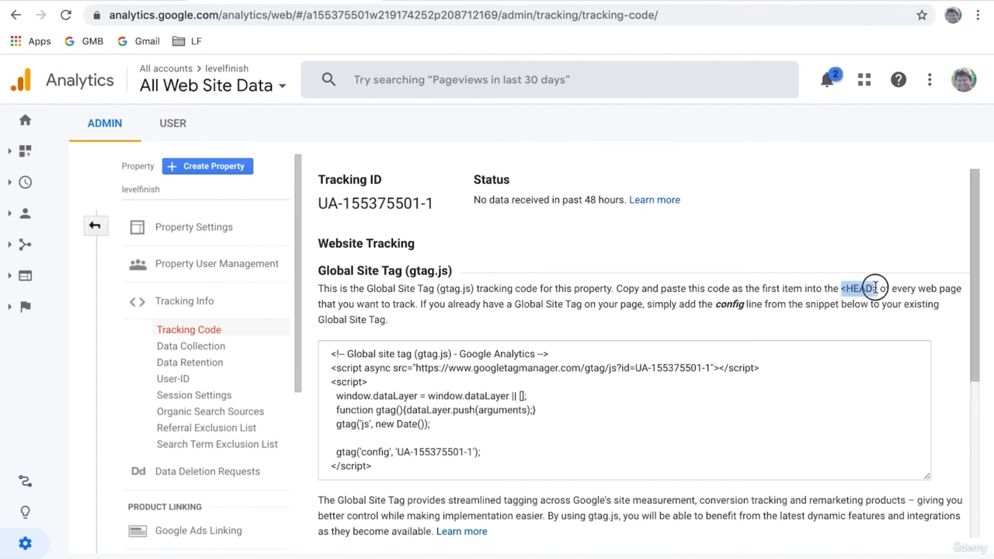
click(402, 419)
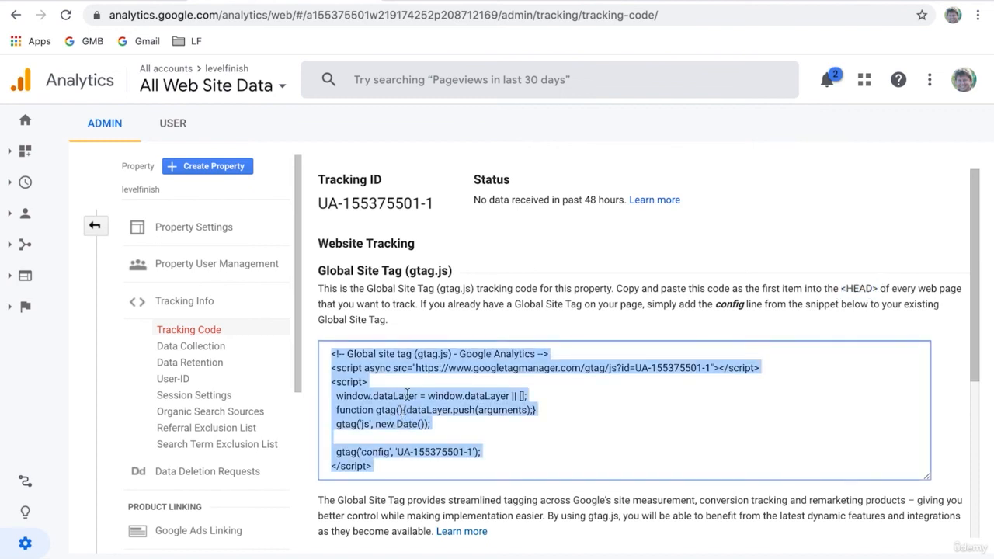
scroll(407, 396, down, 1)
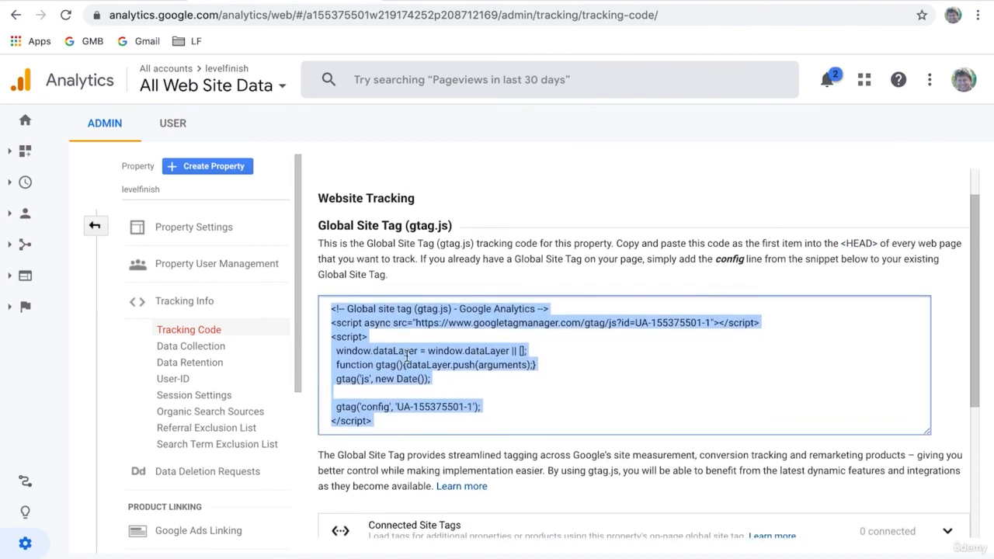
click(405, 364)
drag(434, 380, 339, 326)
click(339, 326)
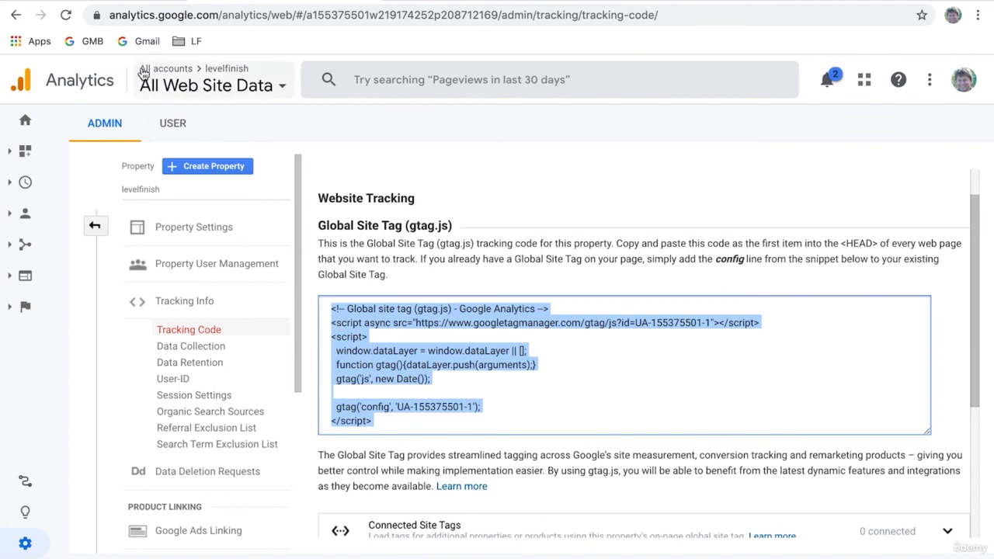
Step: Switch back to WordPress, paste the Global Site Tag snippet into Scripts in Header and save the plugin settings
click(310, 2)
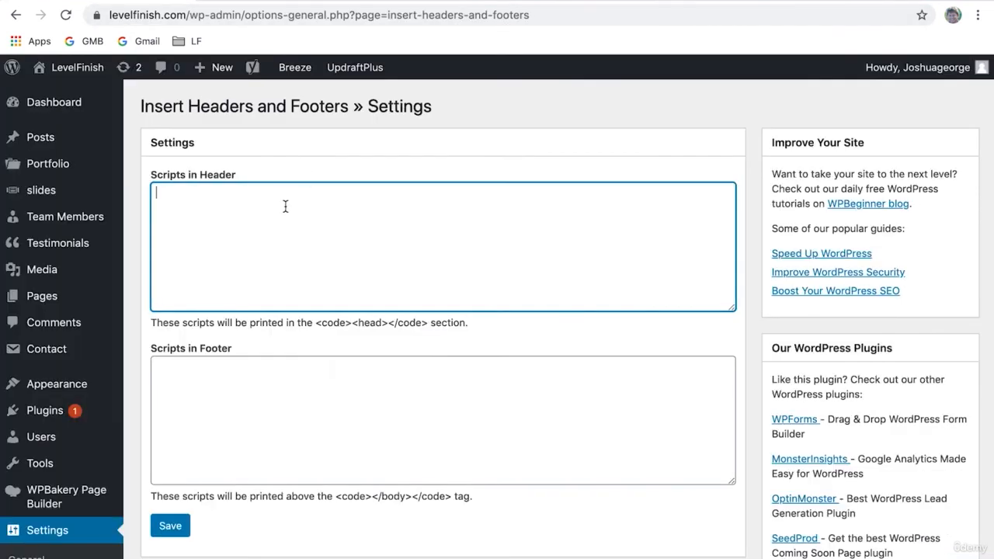
key(ctrl+v)
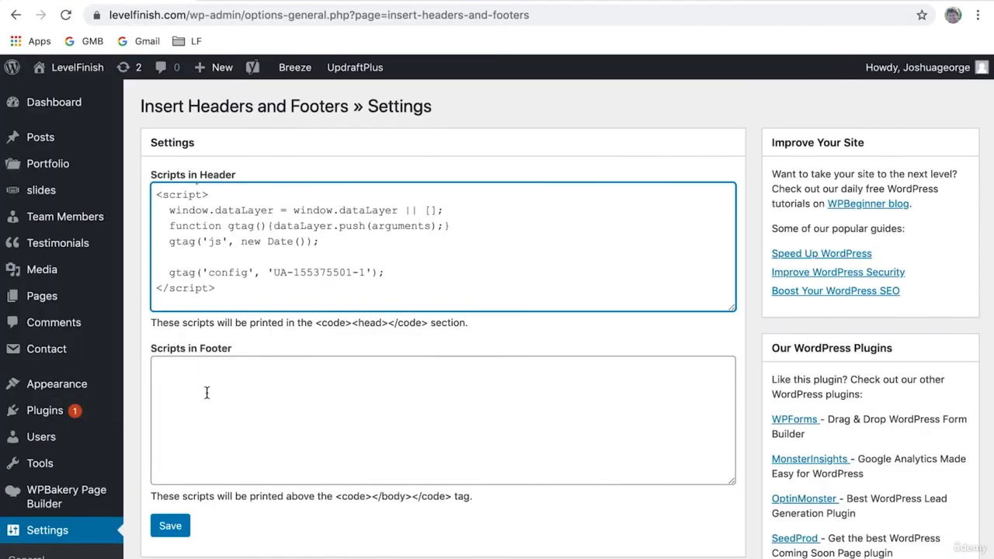
click(170, 526)
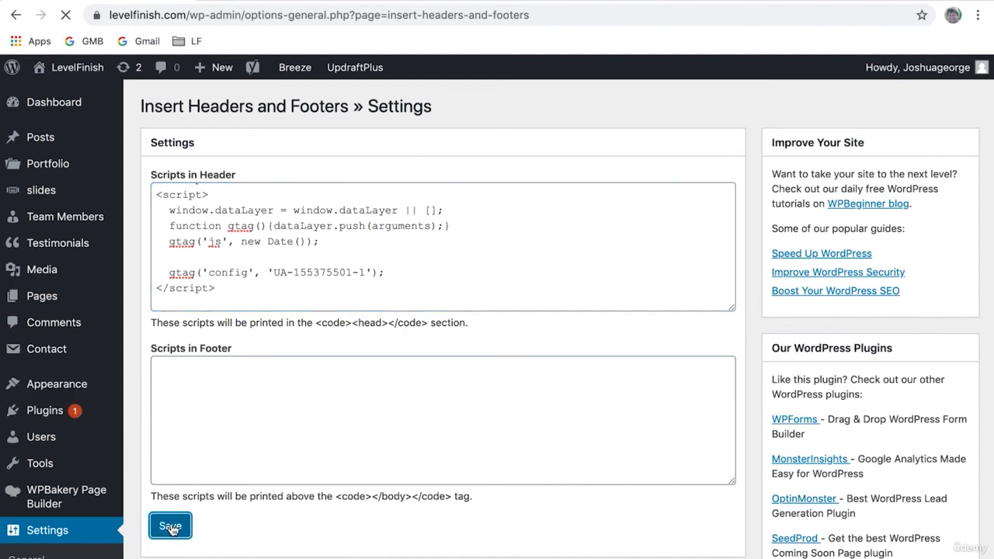
Step: Return to the Google Analytics tracking code page and deselect the Global Site Tag snippet
click(268, 3)
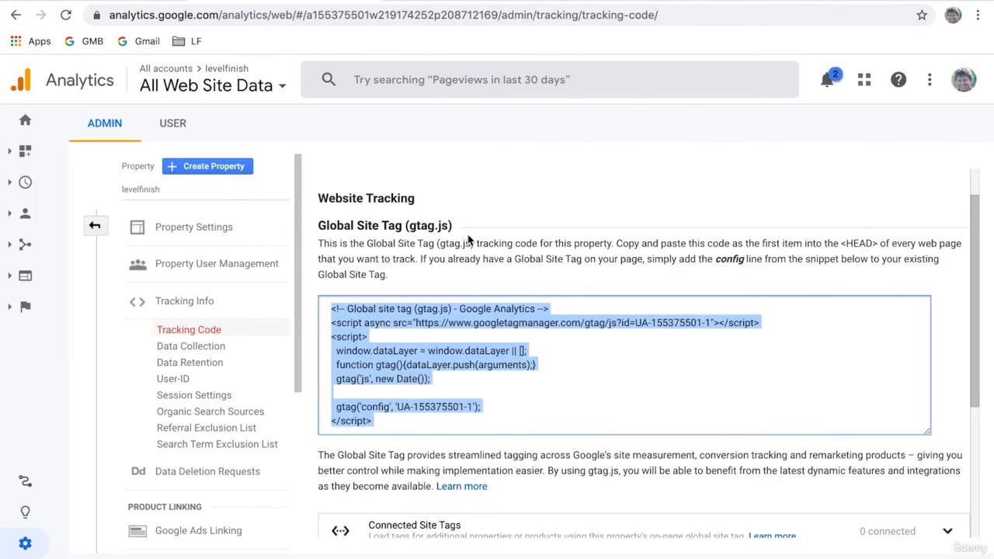
click(466, 243)
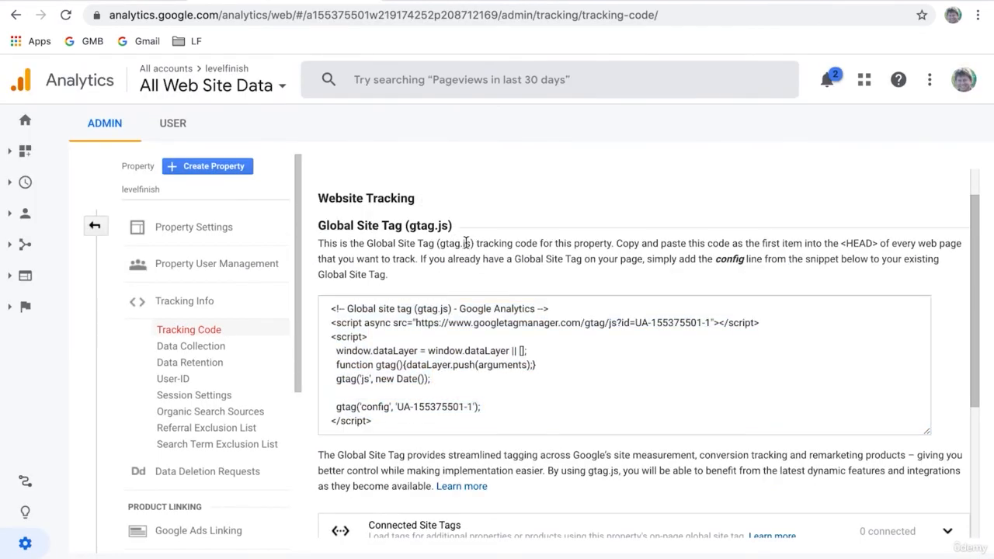